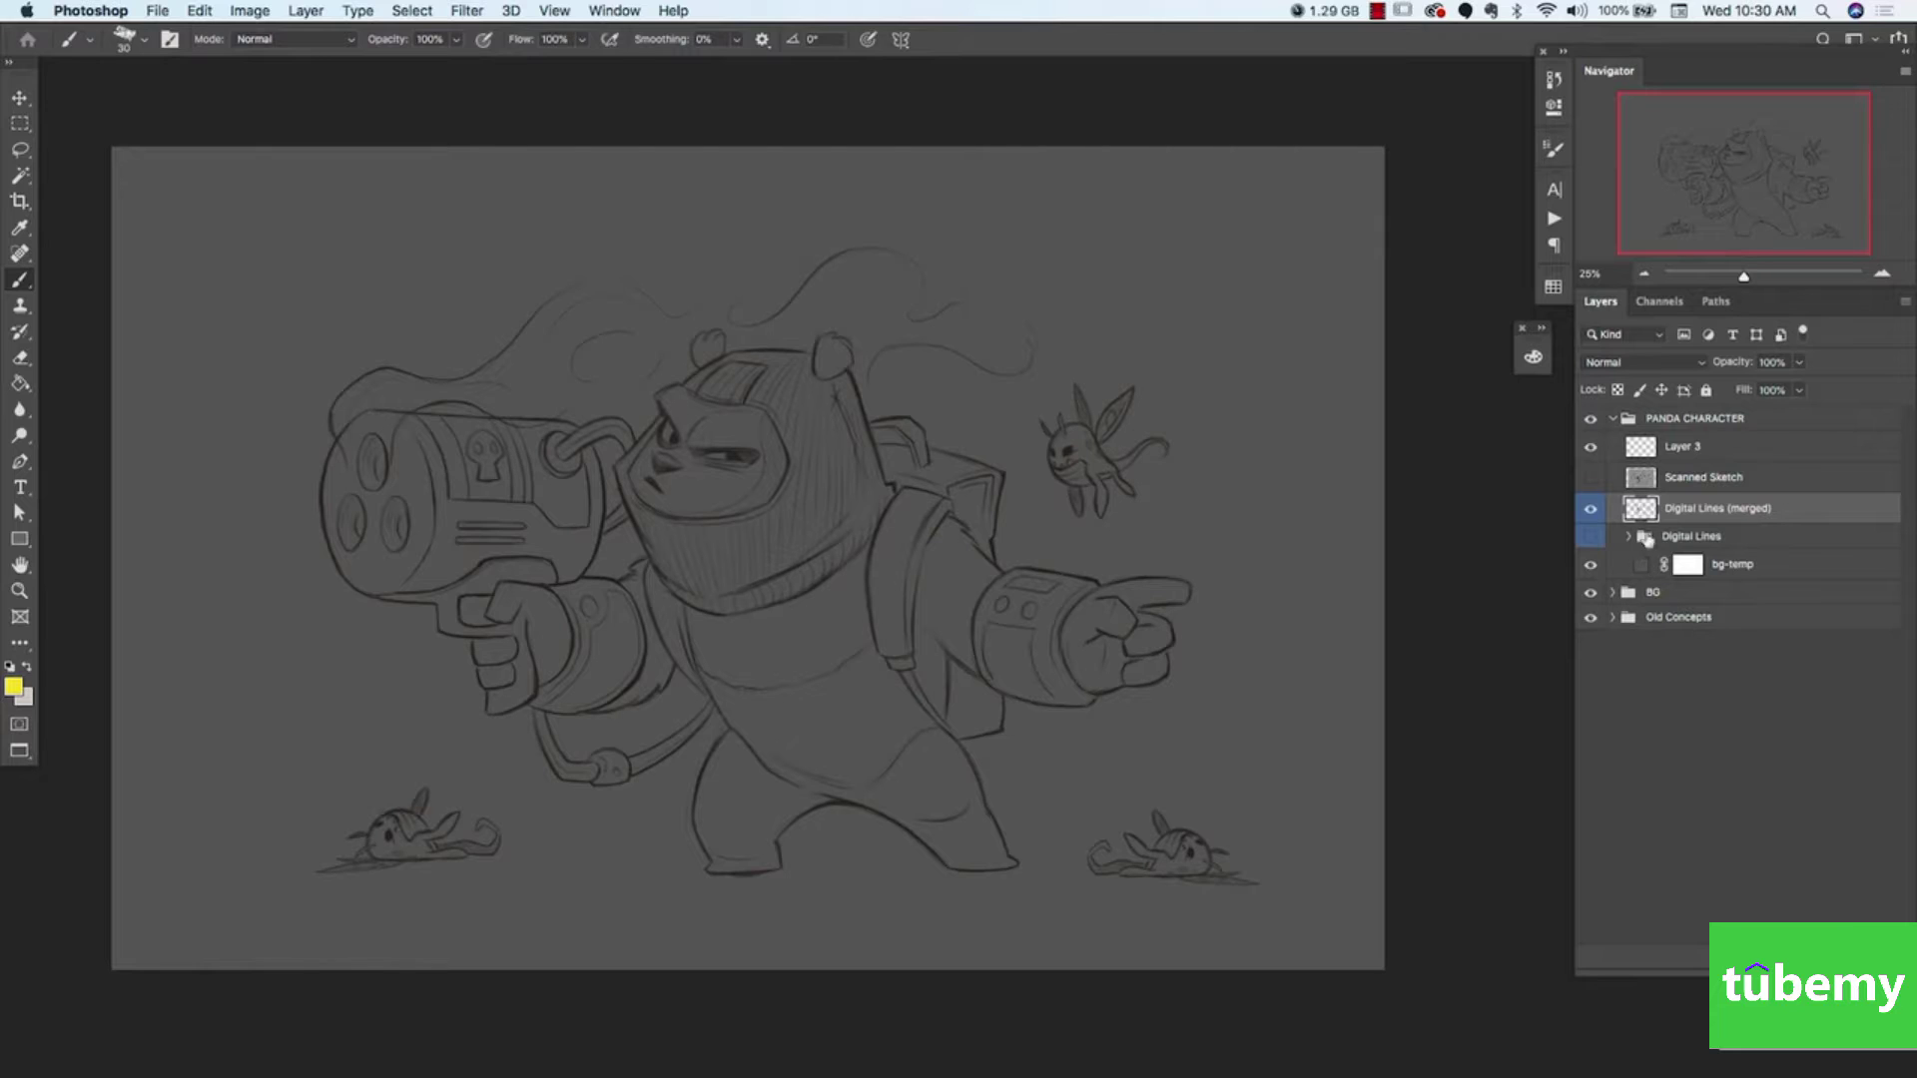
Try a bright green fill, hex 28d228, on the bg-temp solid color layer and undo the color change.
{"action": "double_click", "coordinate": [1641, 564]}
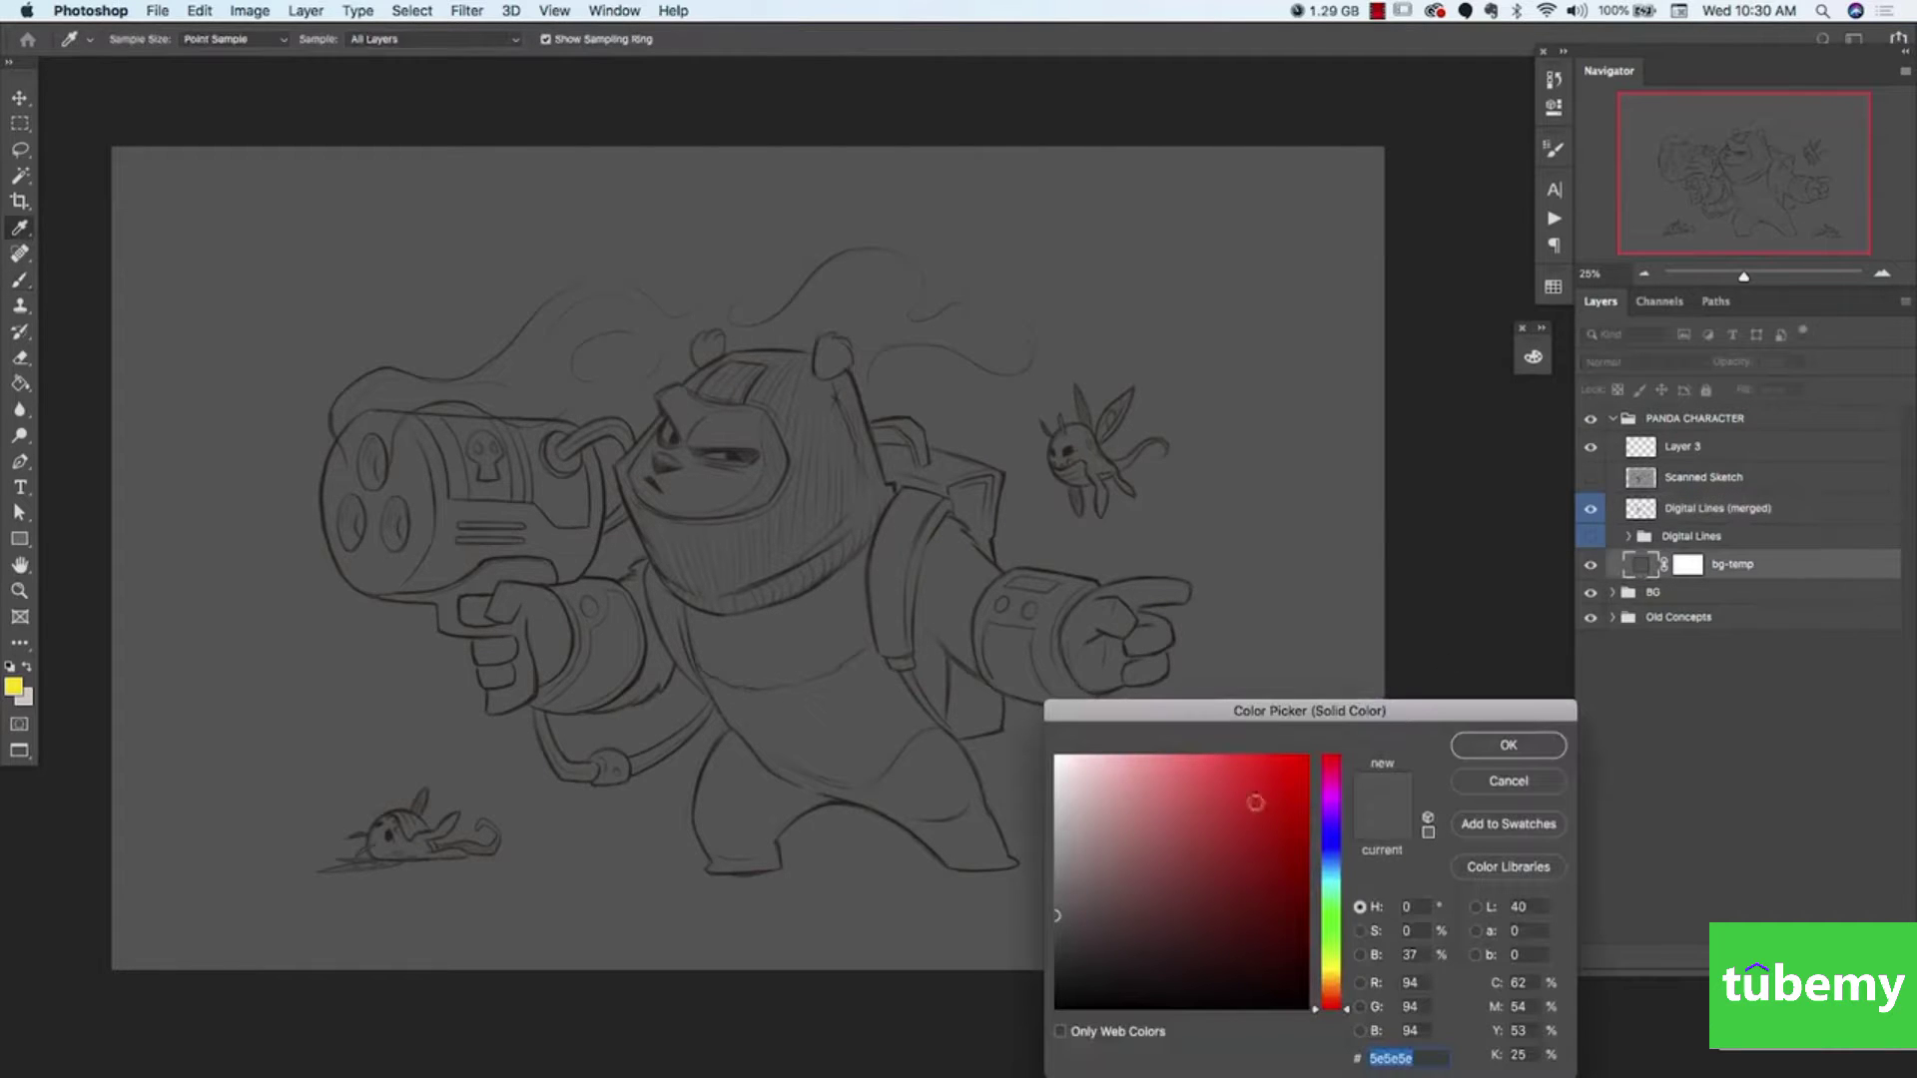
{"action": "left_click", "coordinate": [1275, 792]}
{"action": "left_click", "coordinate": [1135, 802]}
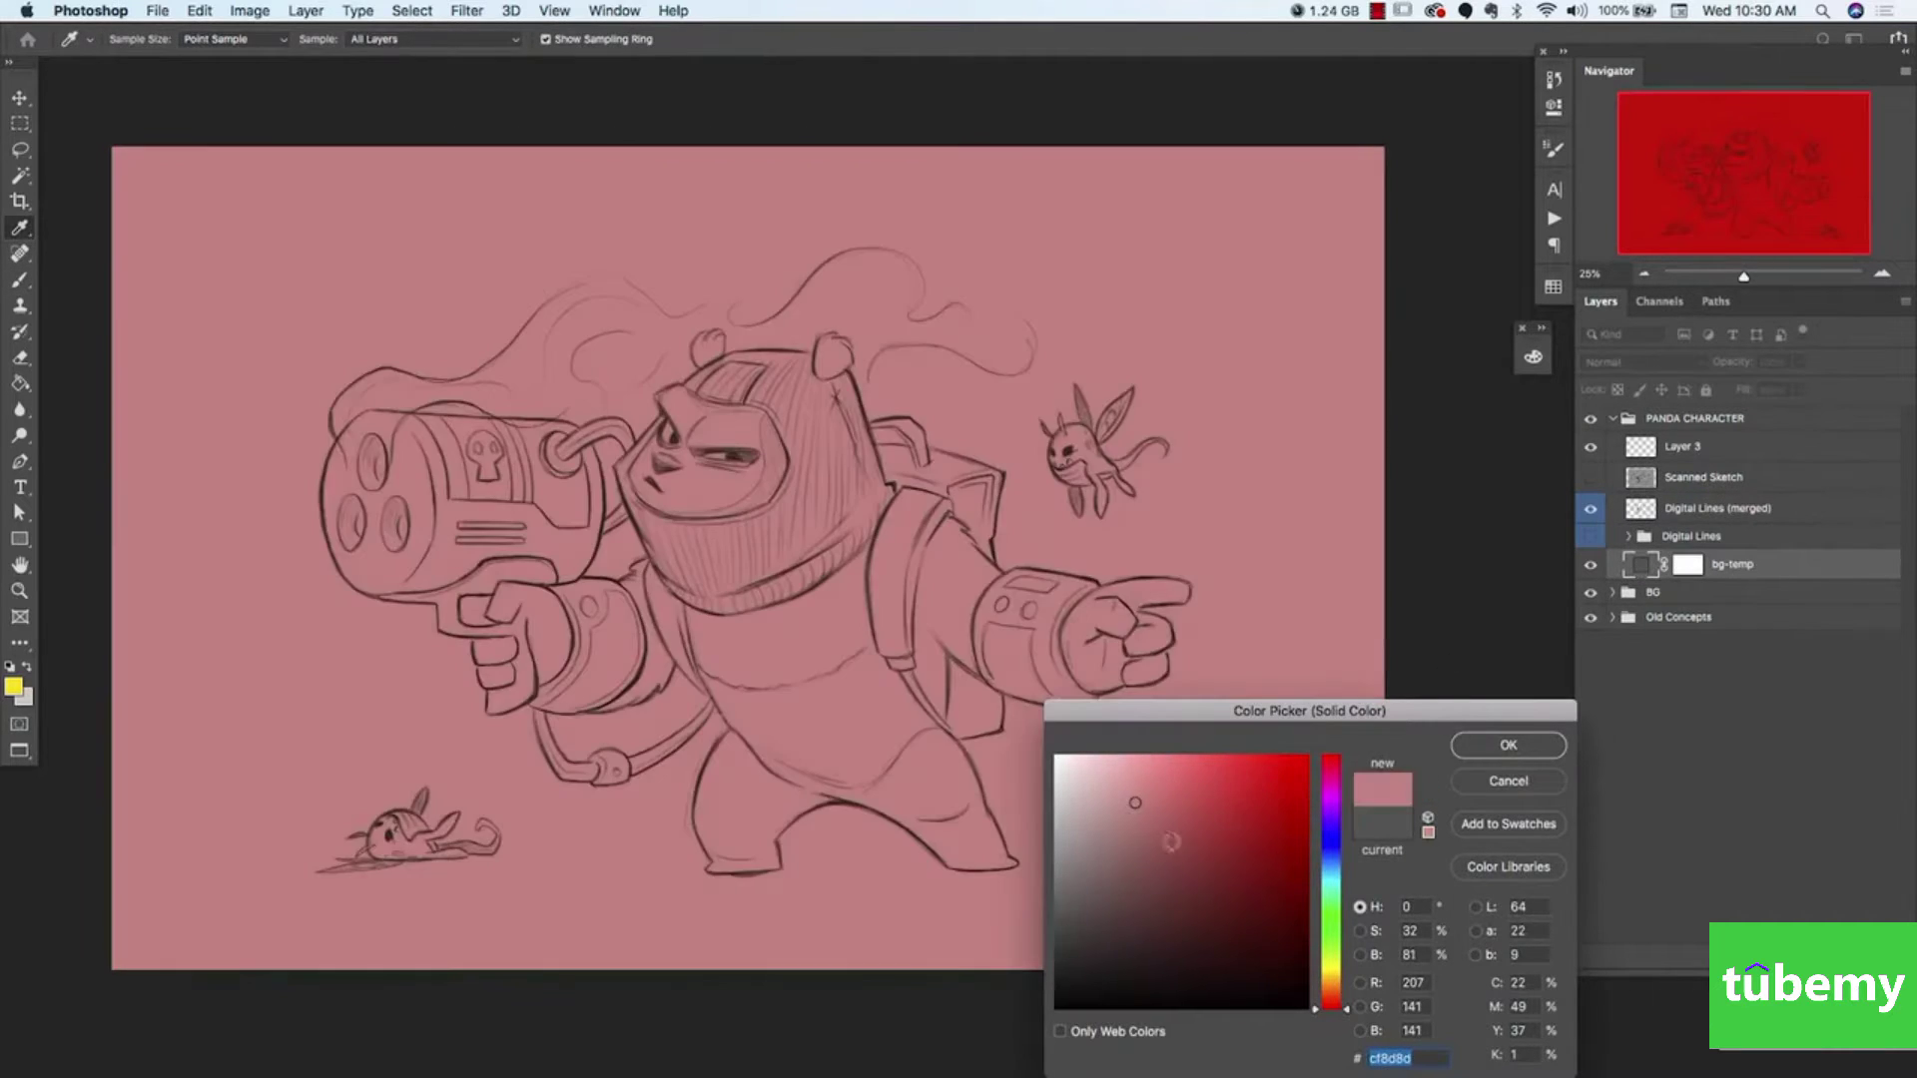
{"action": "left_click", "coordinate": [1235, 856]}
{"action": "left_click", "coordinate": [1333, 950]}
{"action": "mouse_move", "coordinate": [1333, 938]}
{"action": "left_mouse_down"}
{"action": "mouse_move", "coordinate": [1333, 895]}
{"action": "mouse_move", "coordinate": [1333, 925]}
{"action": "left_mouse_up"}
{"action": "left_click", "coordinate": [1261, 800]}
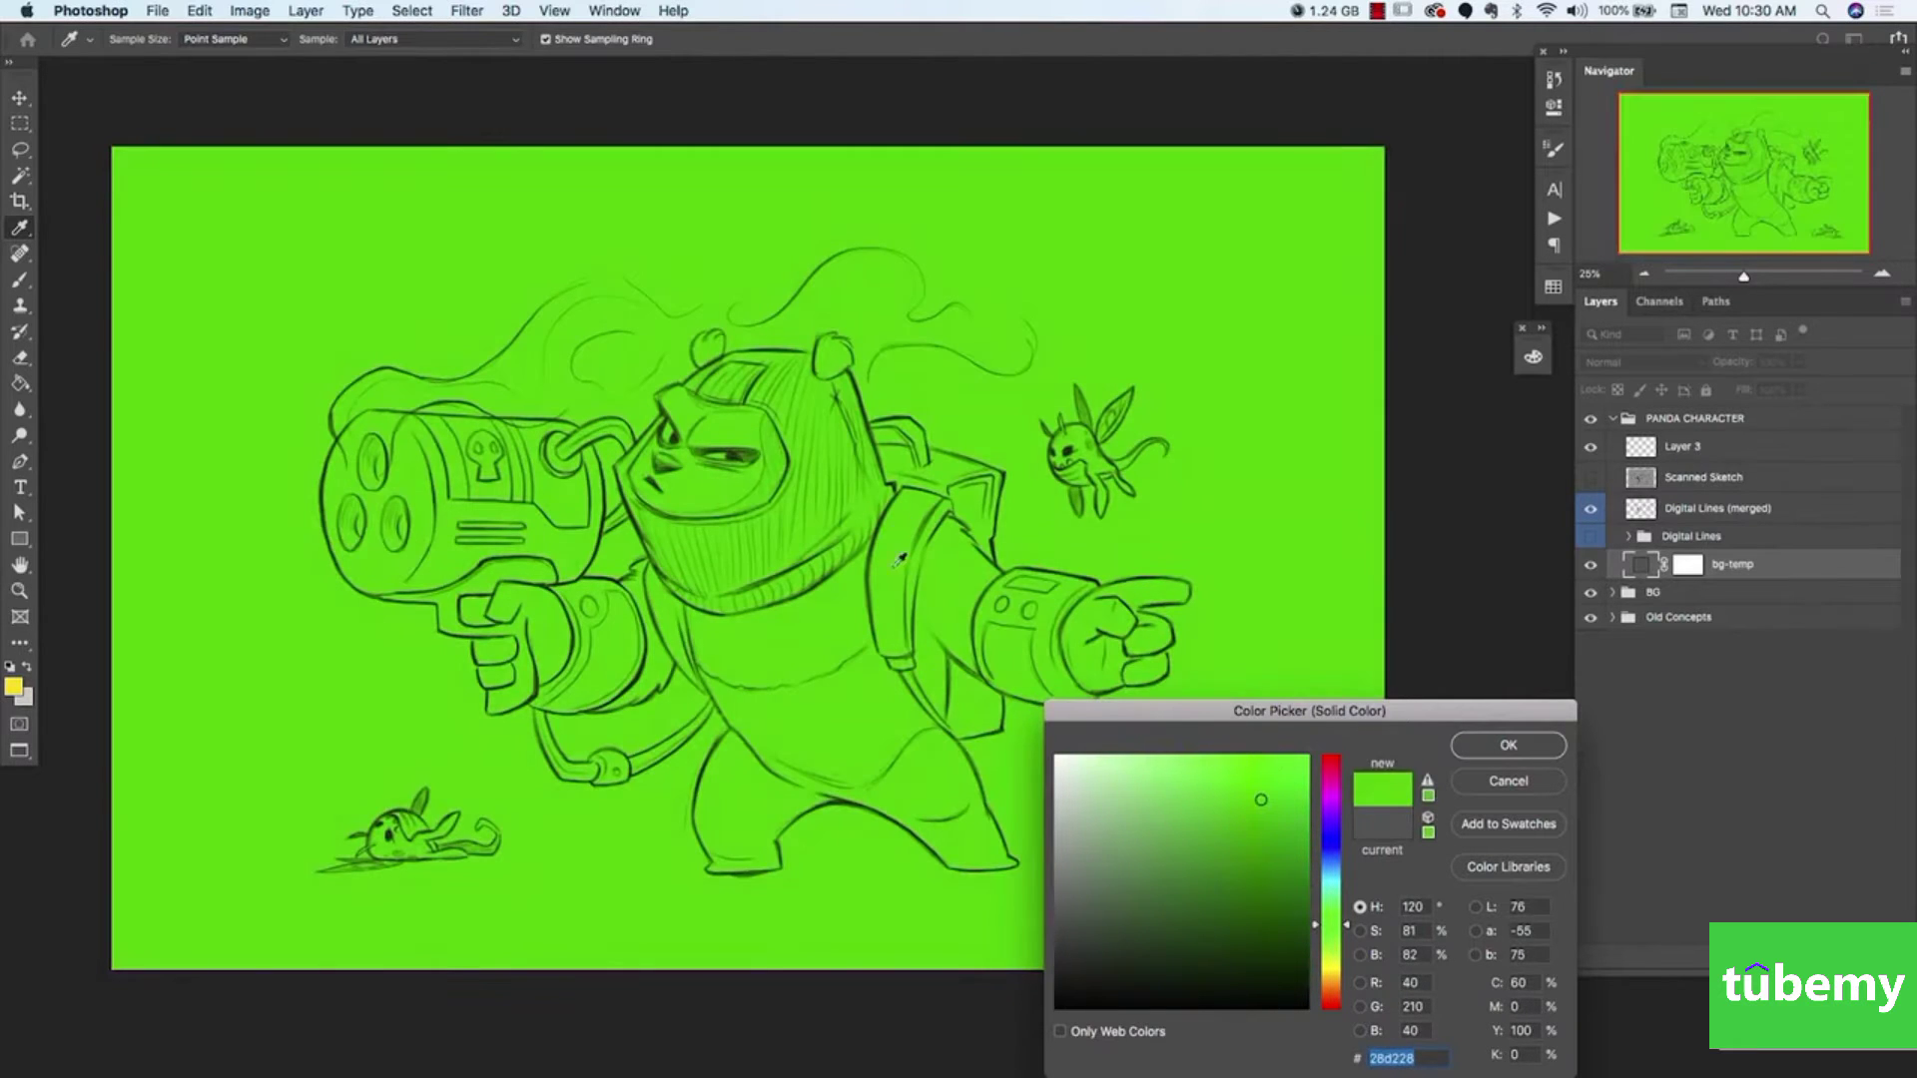
{"action": "left_click", "coordinate": [1508, 747]}
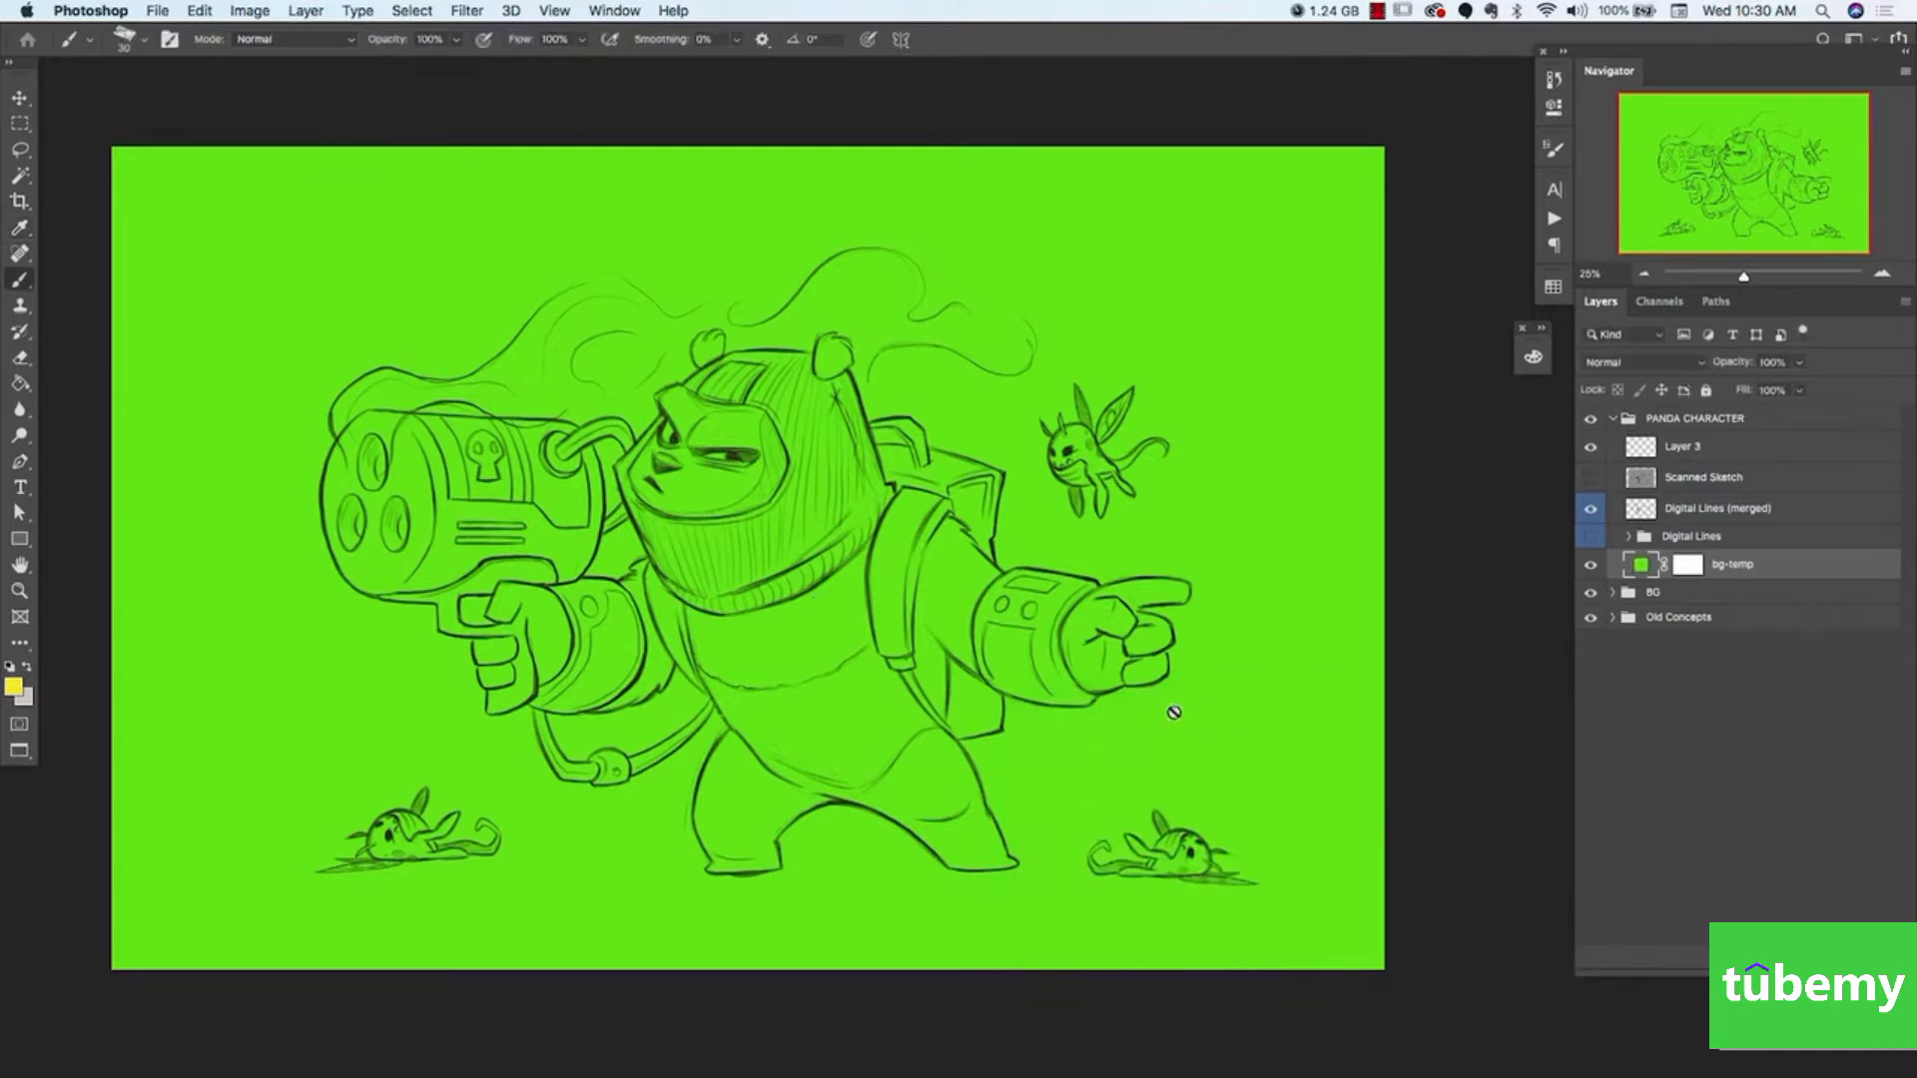
{"action": "key", "text": "super+z"}
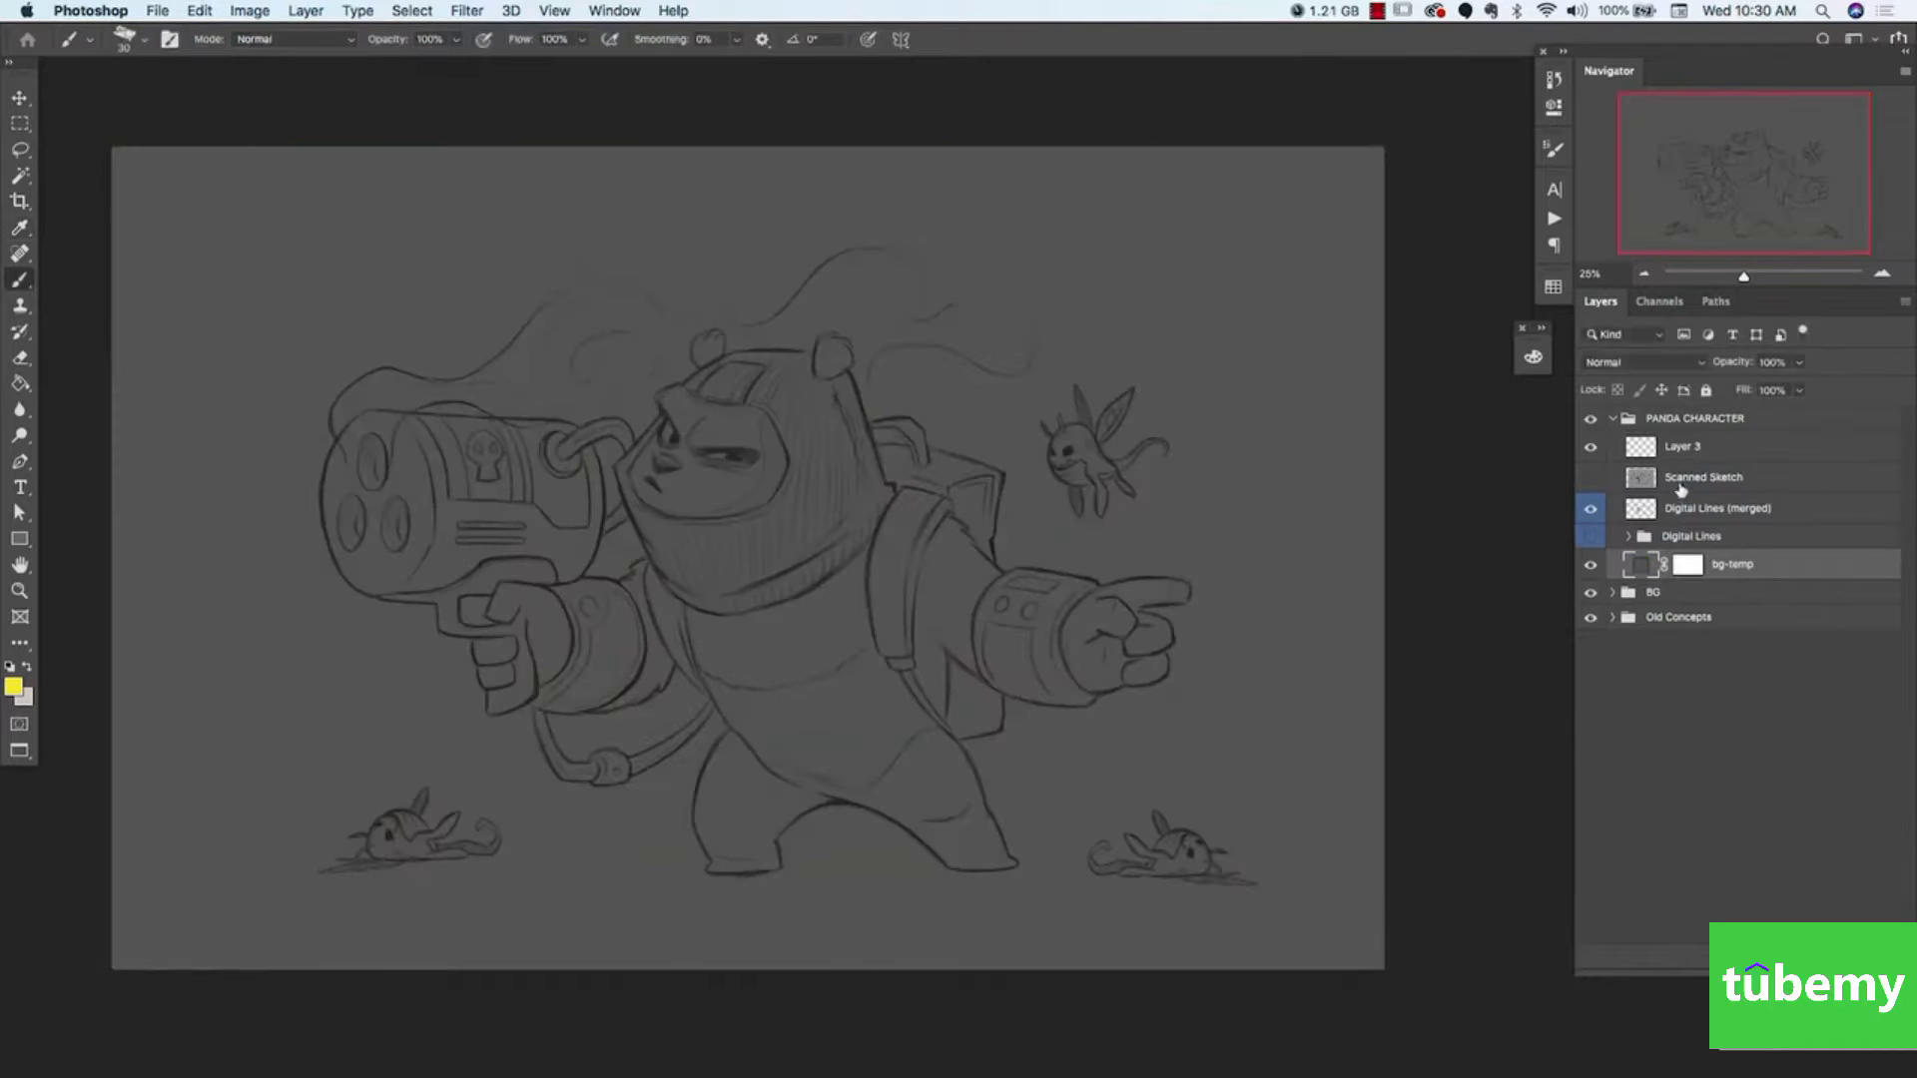
Hide the Digital Lines (merged) layer, and show and select the Scanned Sketch layer.
{"action": "left_click", "coordinate": [1589, 513]}
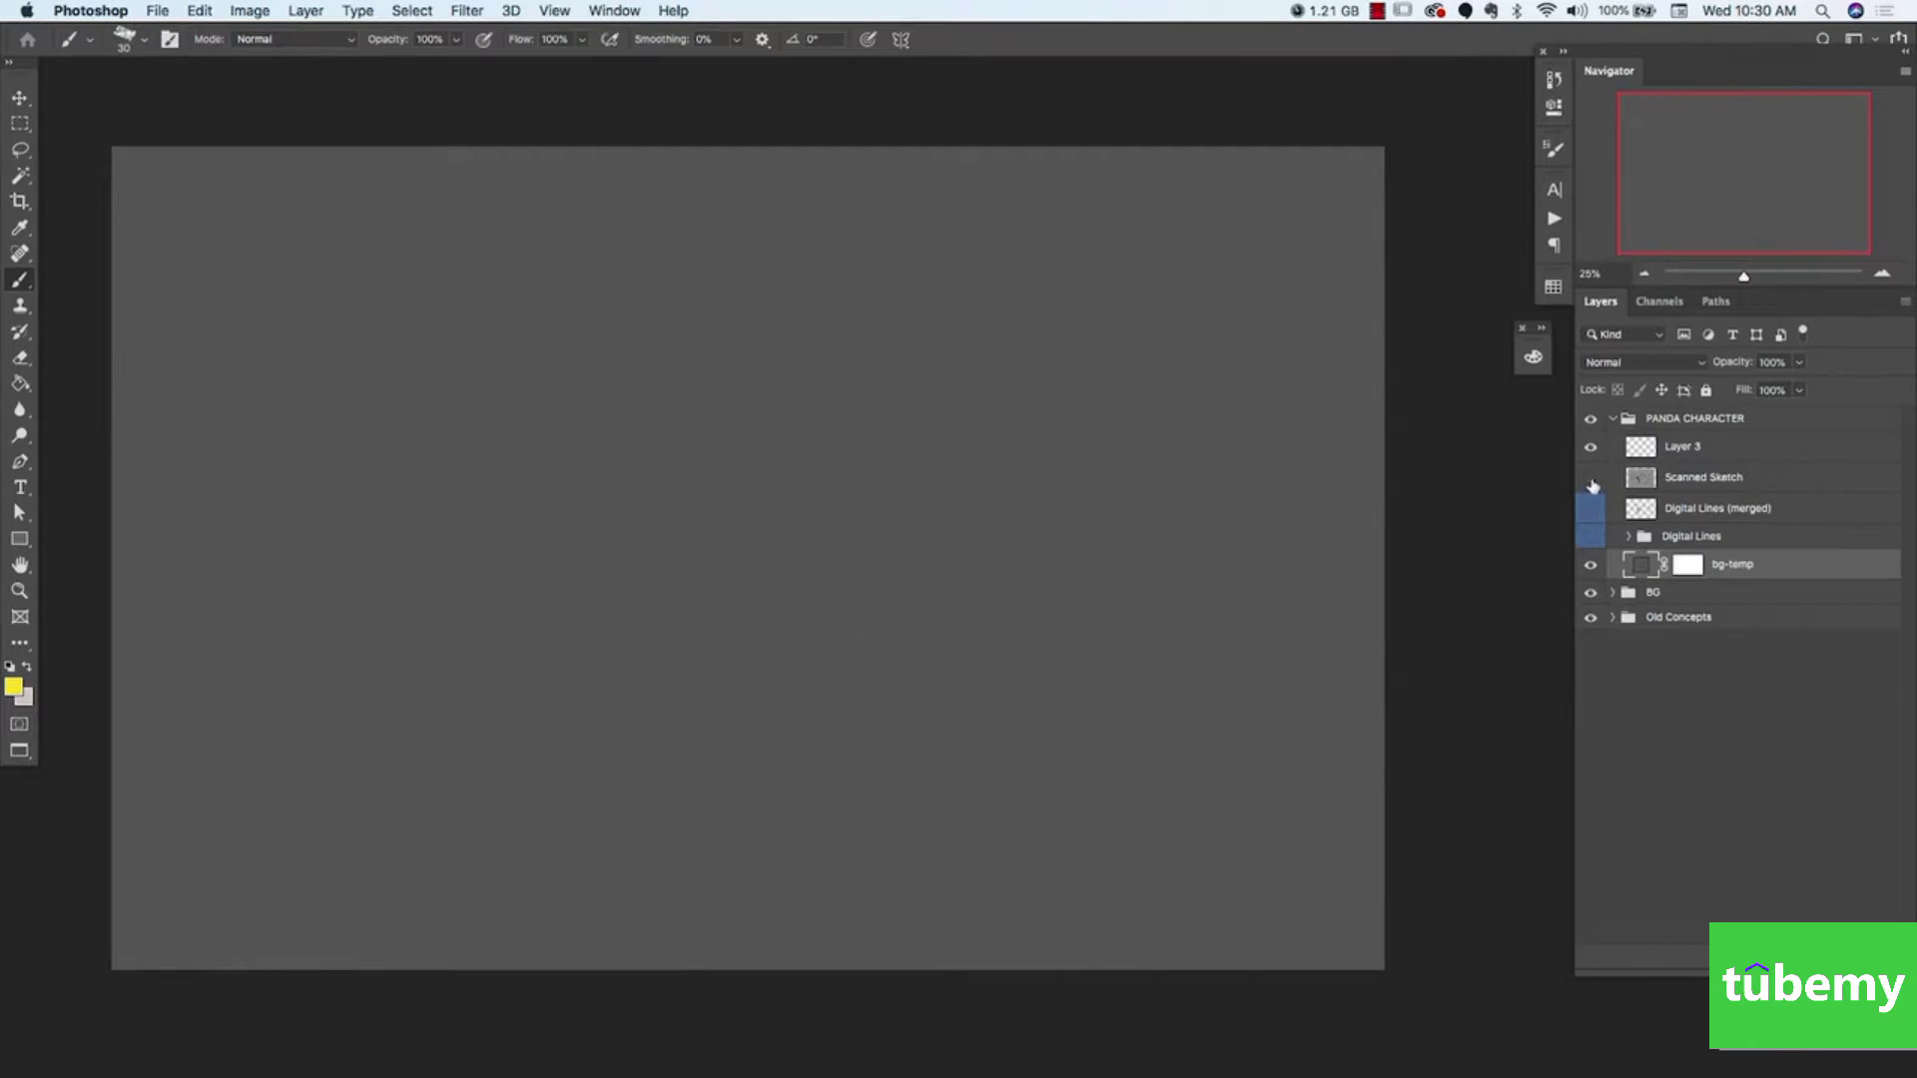
{"action": "left_click", "coordinate": [1590, 477]}
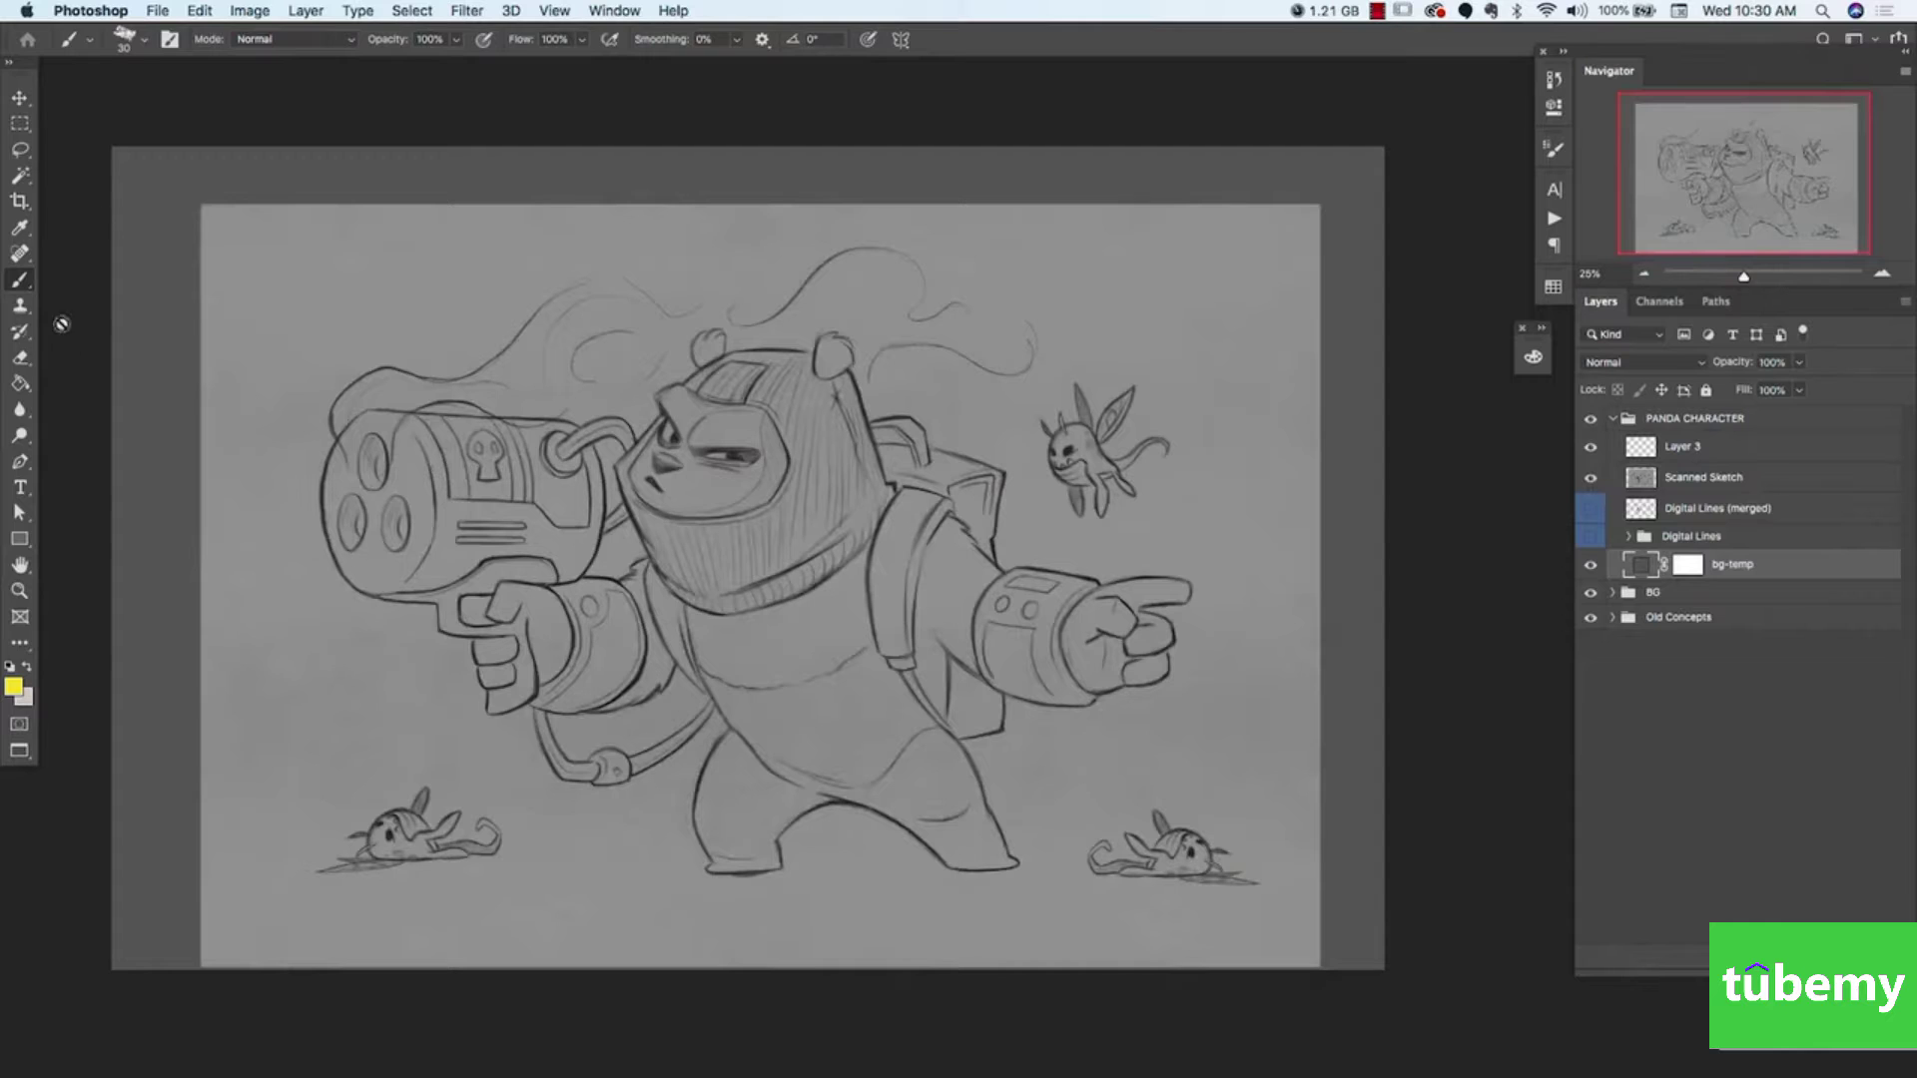
{"action": "left_click", "coordinate": [1683, 479]}
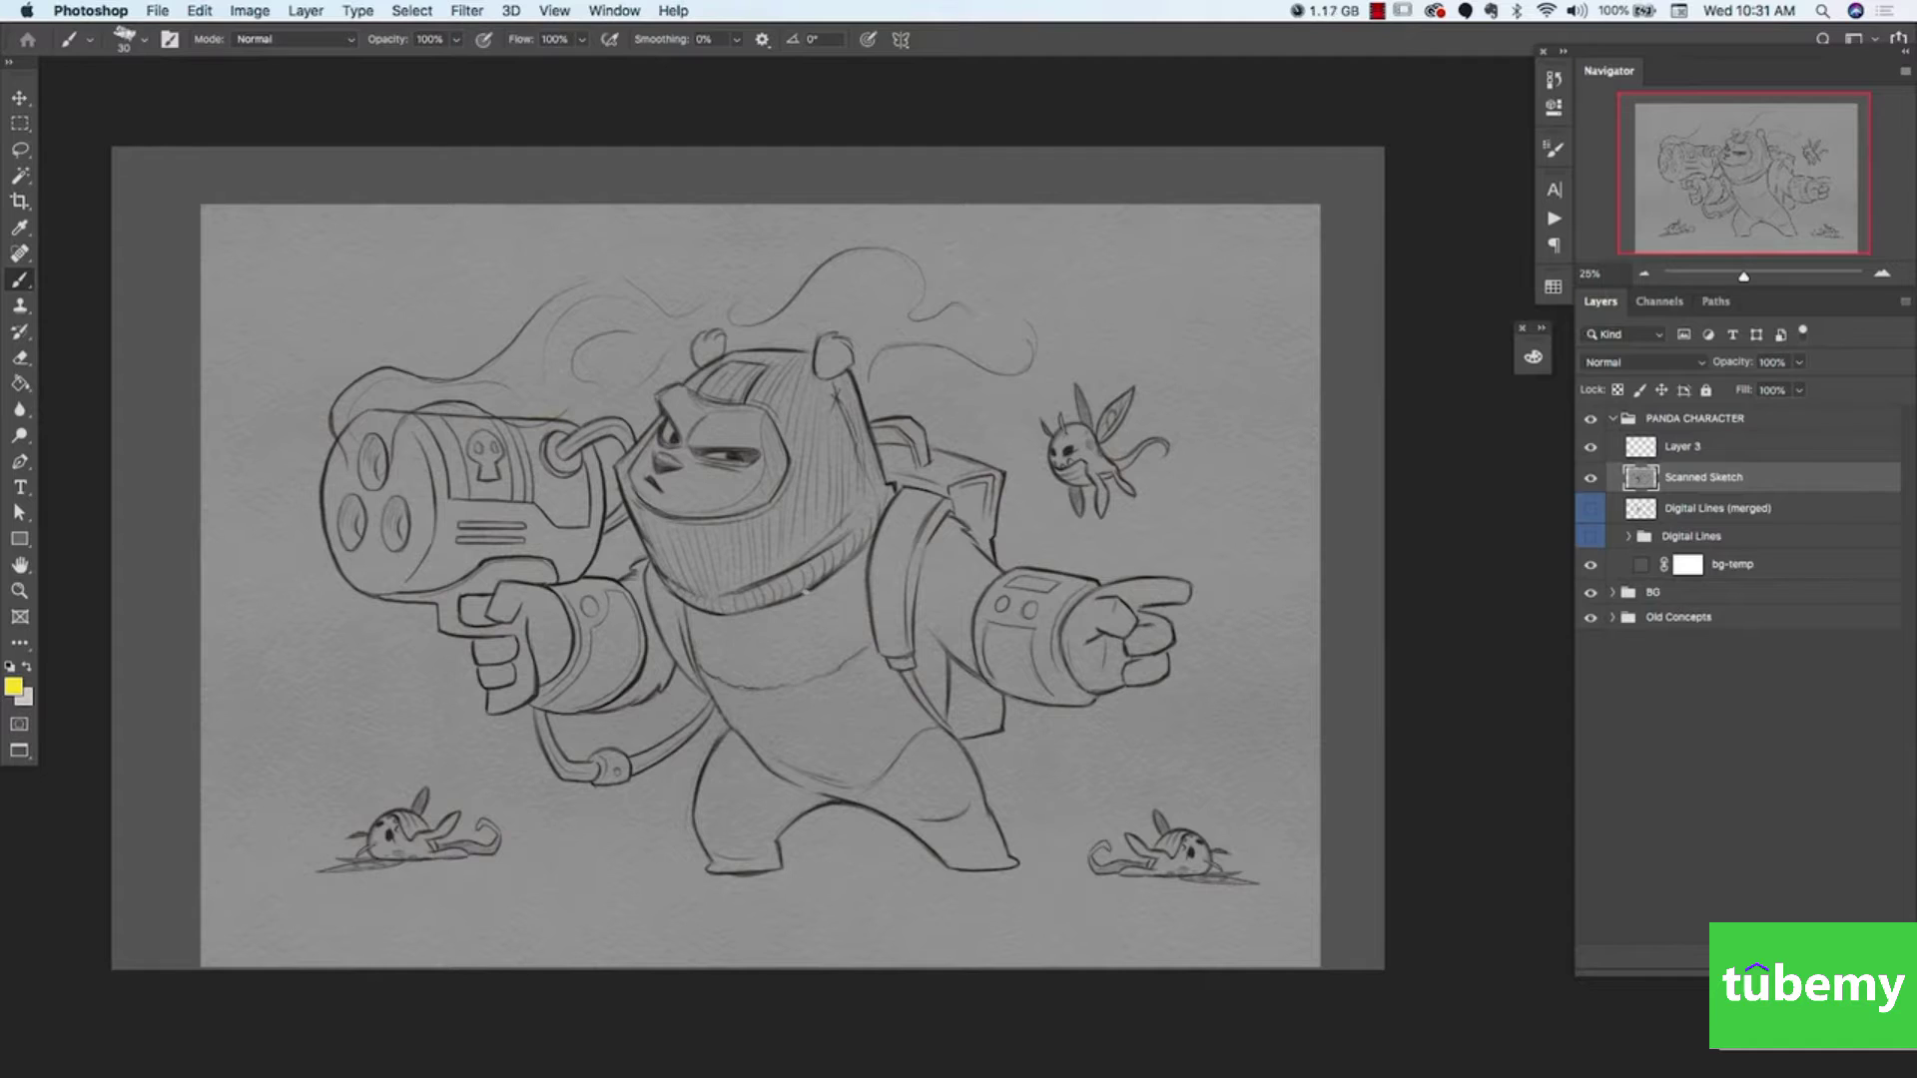
{"action": "left_click", "coordinate": [1590, 478]}
{"action": "left_click", "coordinate": [1590, 478]}
Apply Levels to the Scanned Sketch layer with input levels 26, 1.41 and 166 to brighten the paper and strengthen the lines.
{"action": "left_click", "coordinate": [252, 12]}
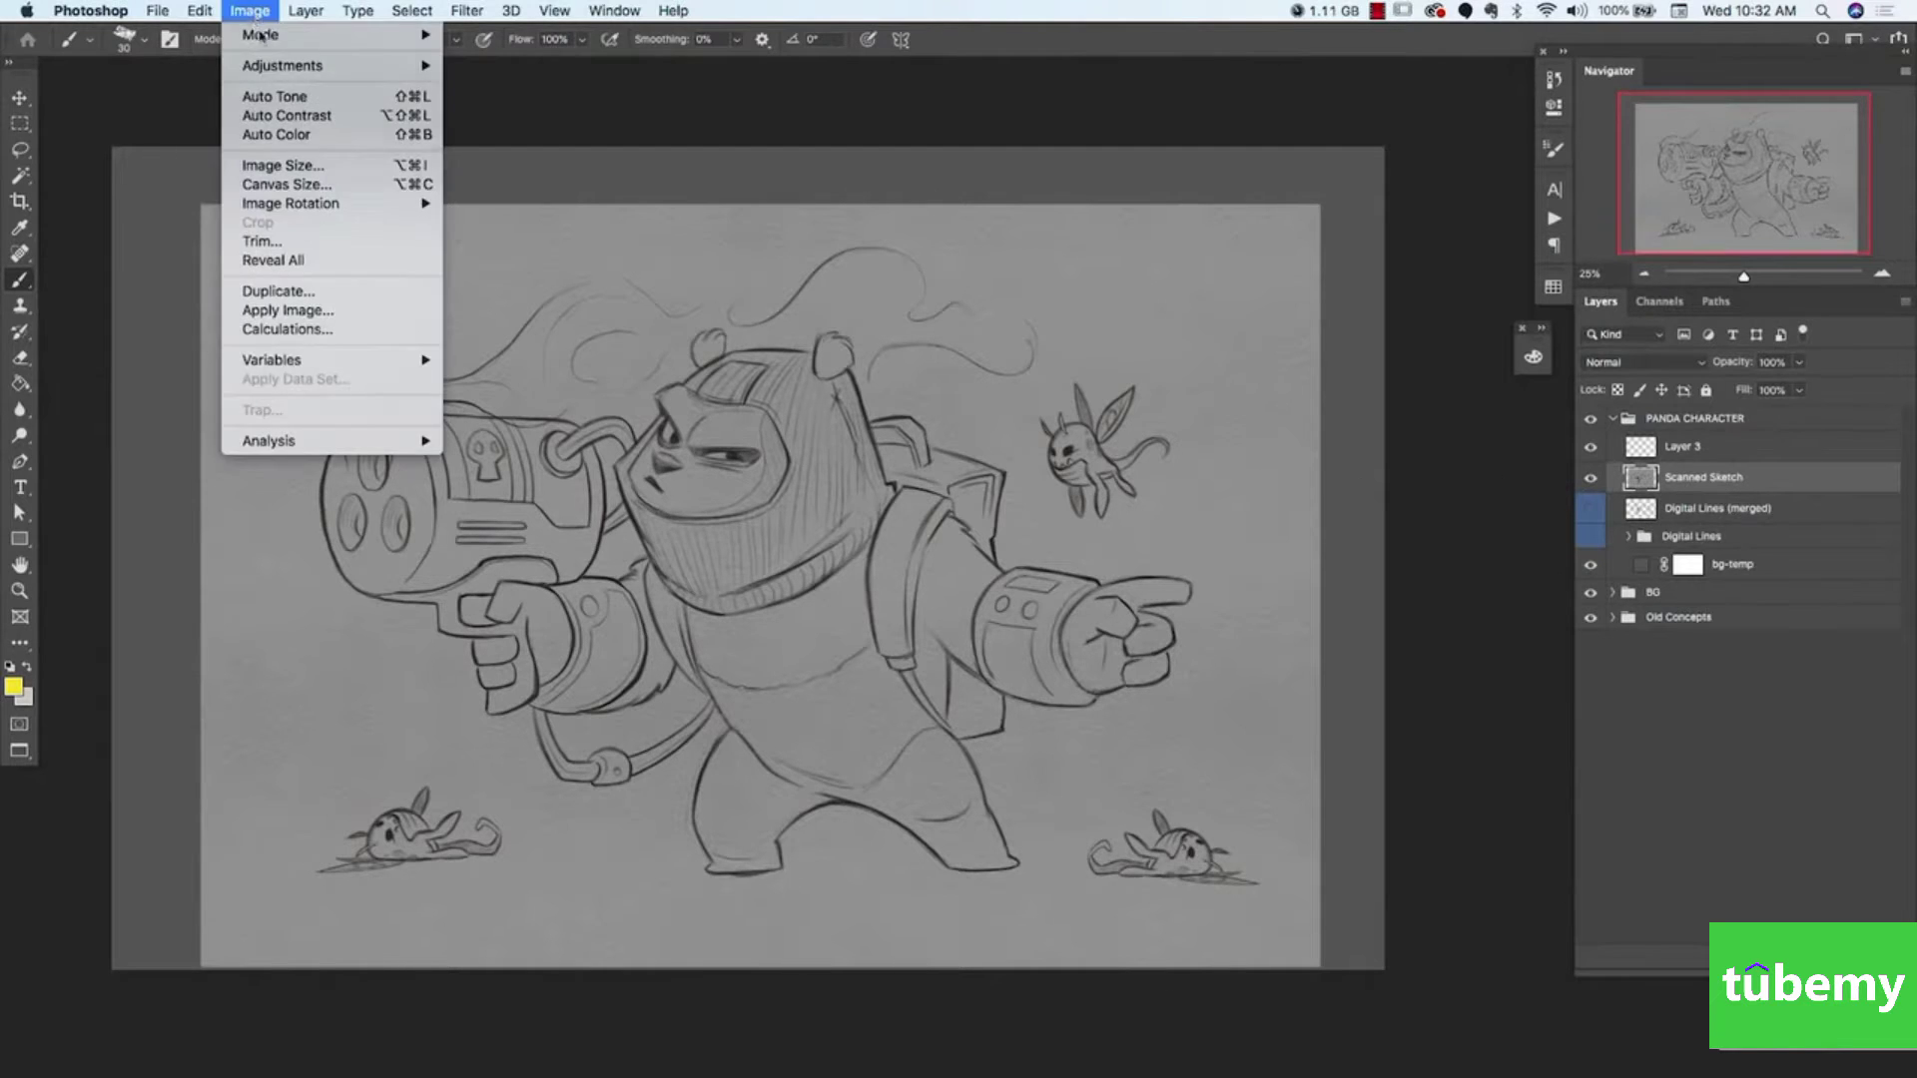
{"action": "left_click", "coordinate": [252, 12]}
{"action": "left_click", "coordinate": [256, 14]}
{"action": "mouse_move", "coordinate": [312, 66]}
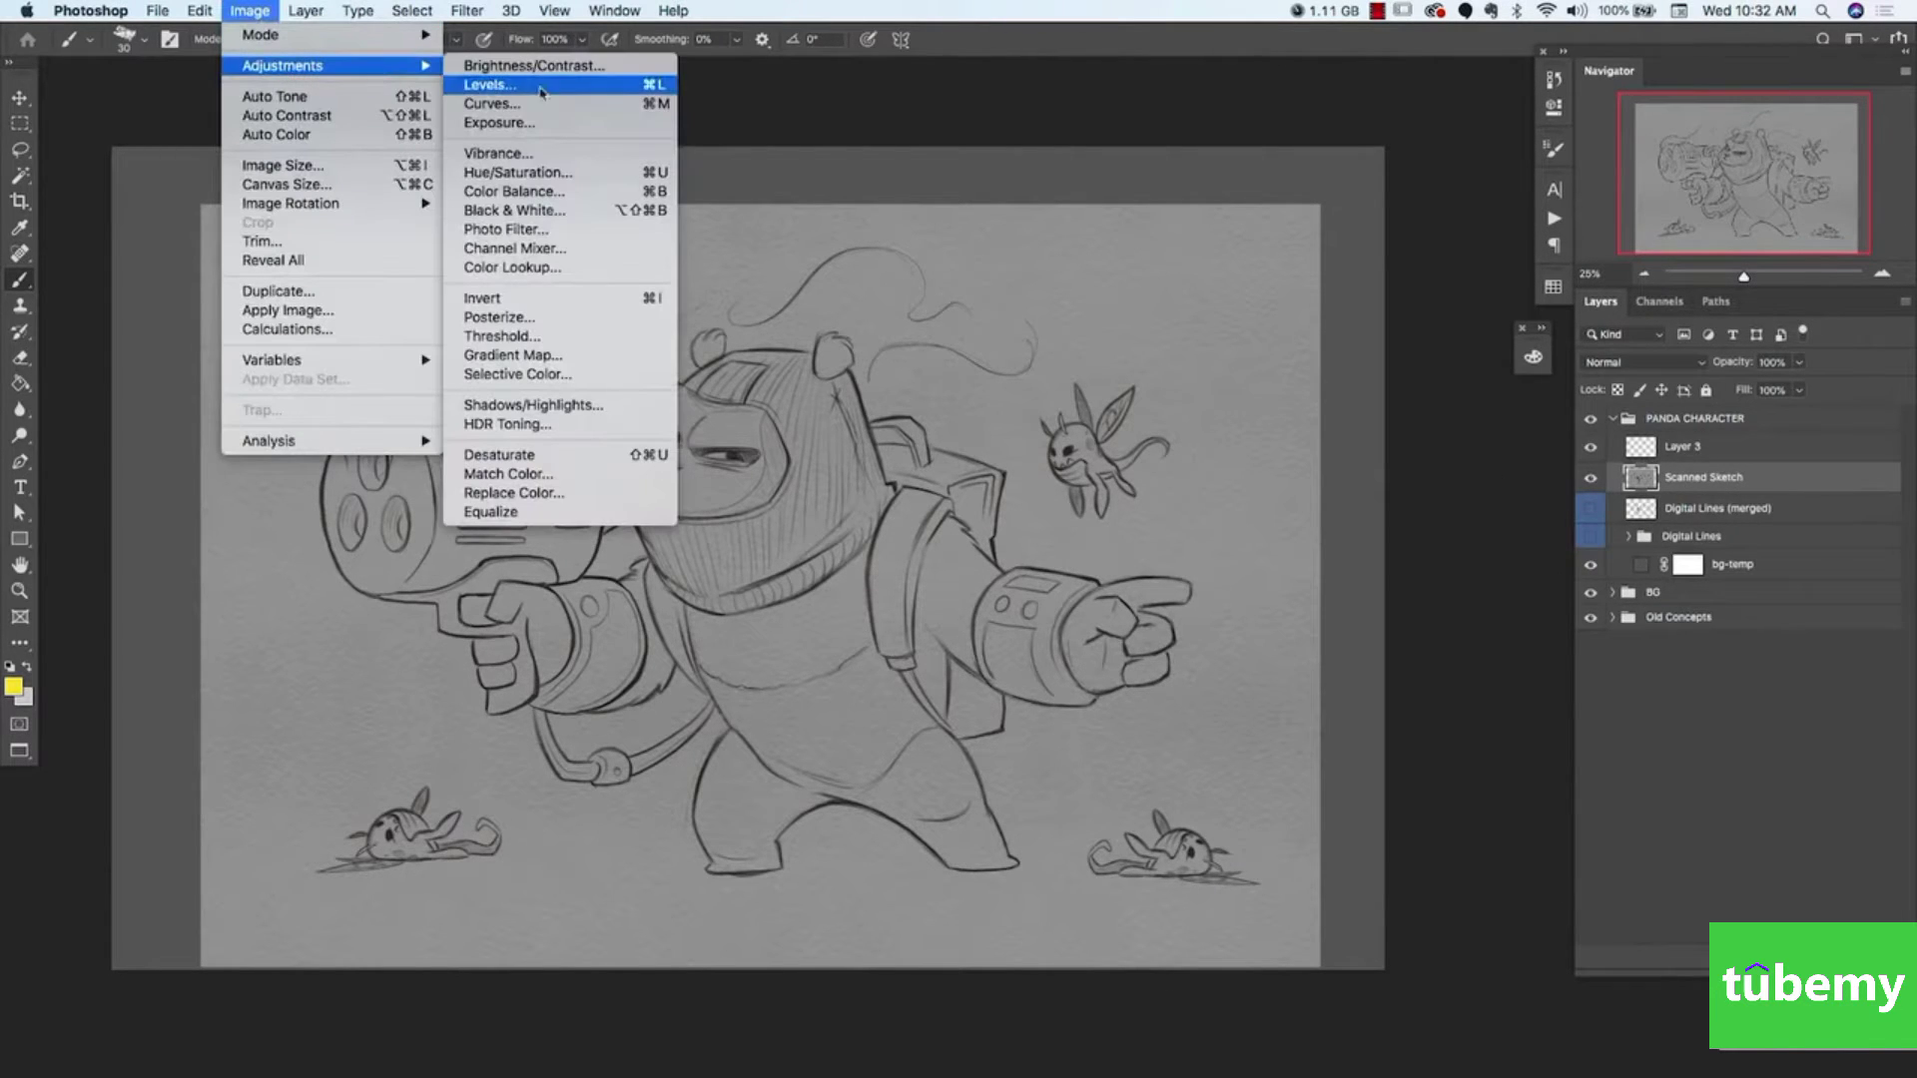
{"action": "left_click", "coordinate": [519, 85]}
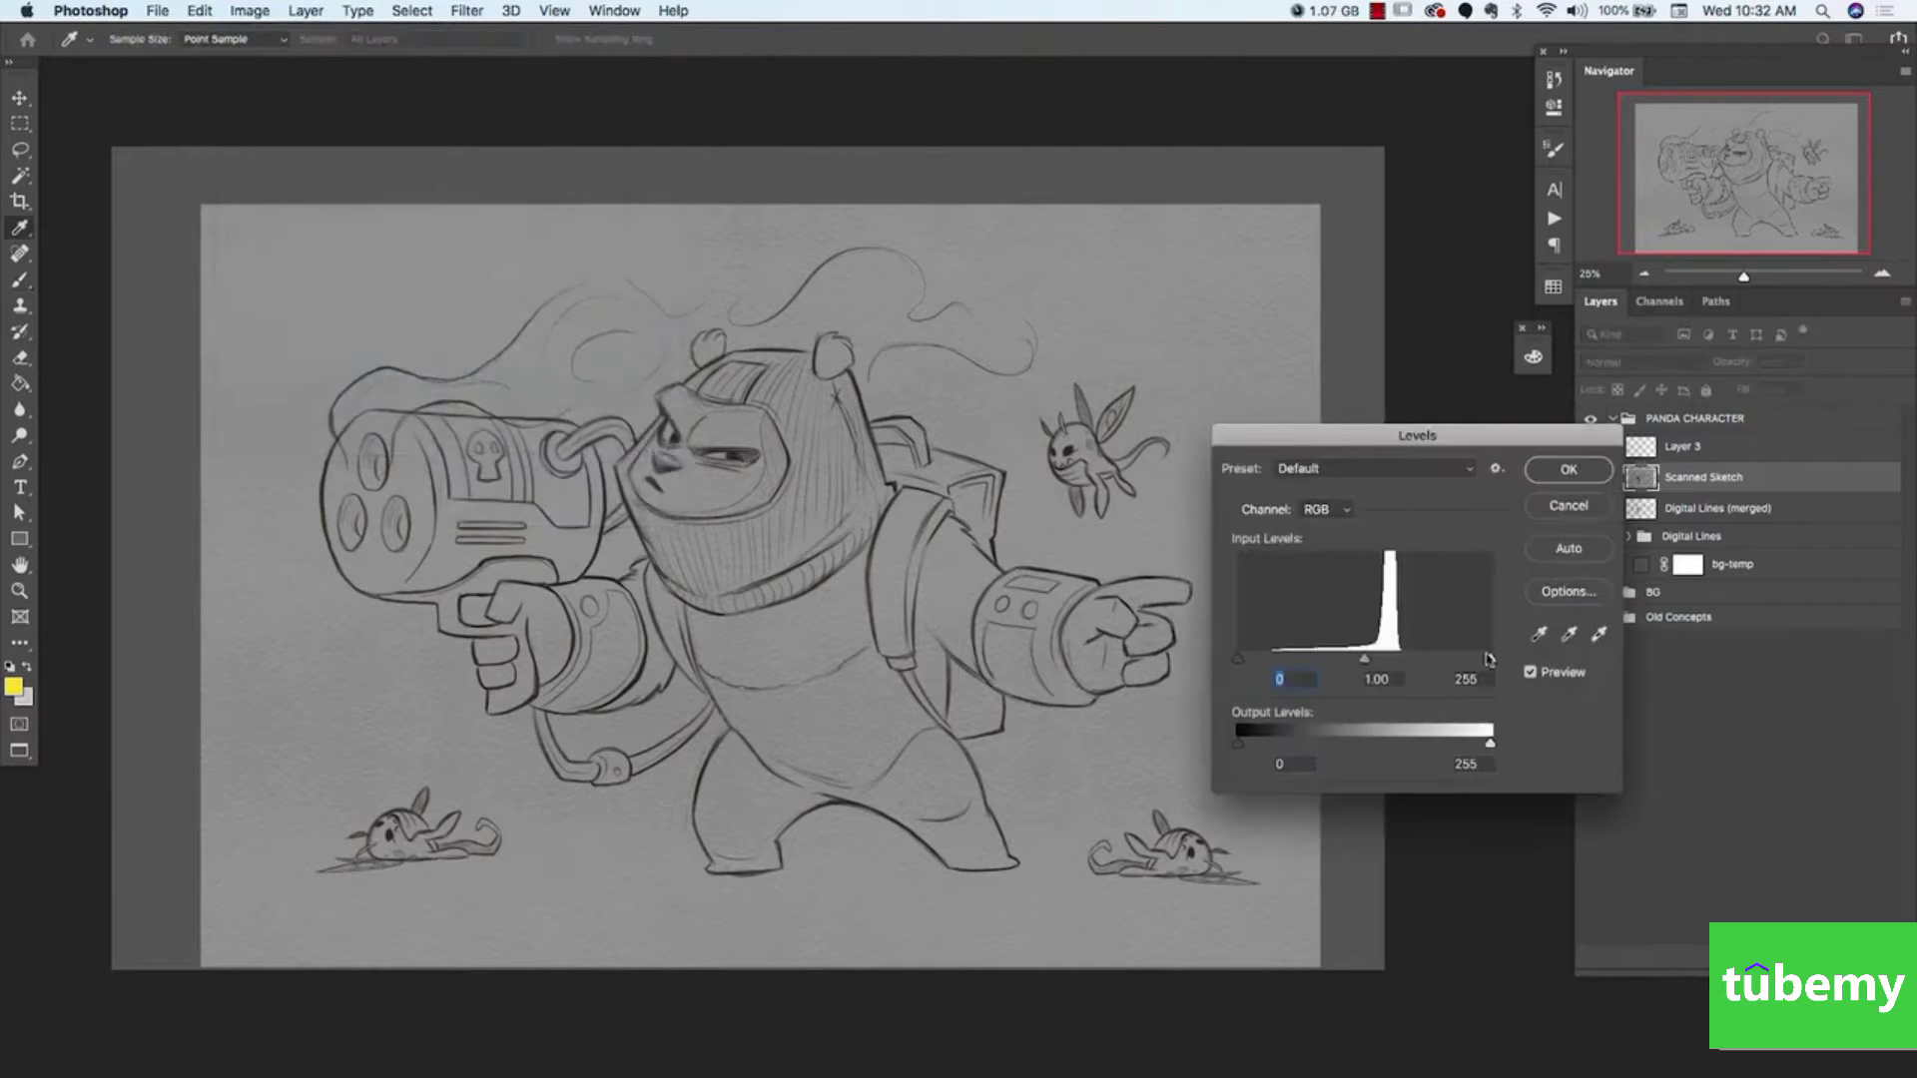
{"action": "left_click_drag", "start_coordinate": [1490, 661], "coordinate": [1406, 664]}
{"action": "left_click_drag", "start_coordinate": [1238, 660], "coordinate": [1403, 660]}
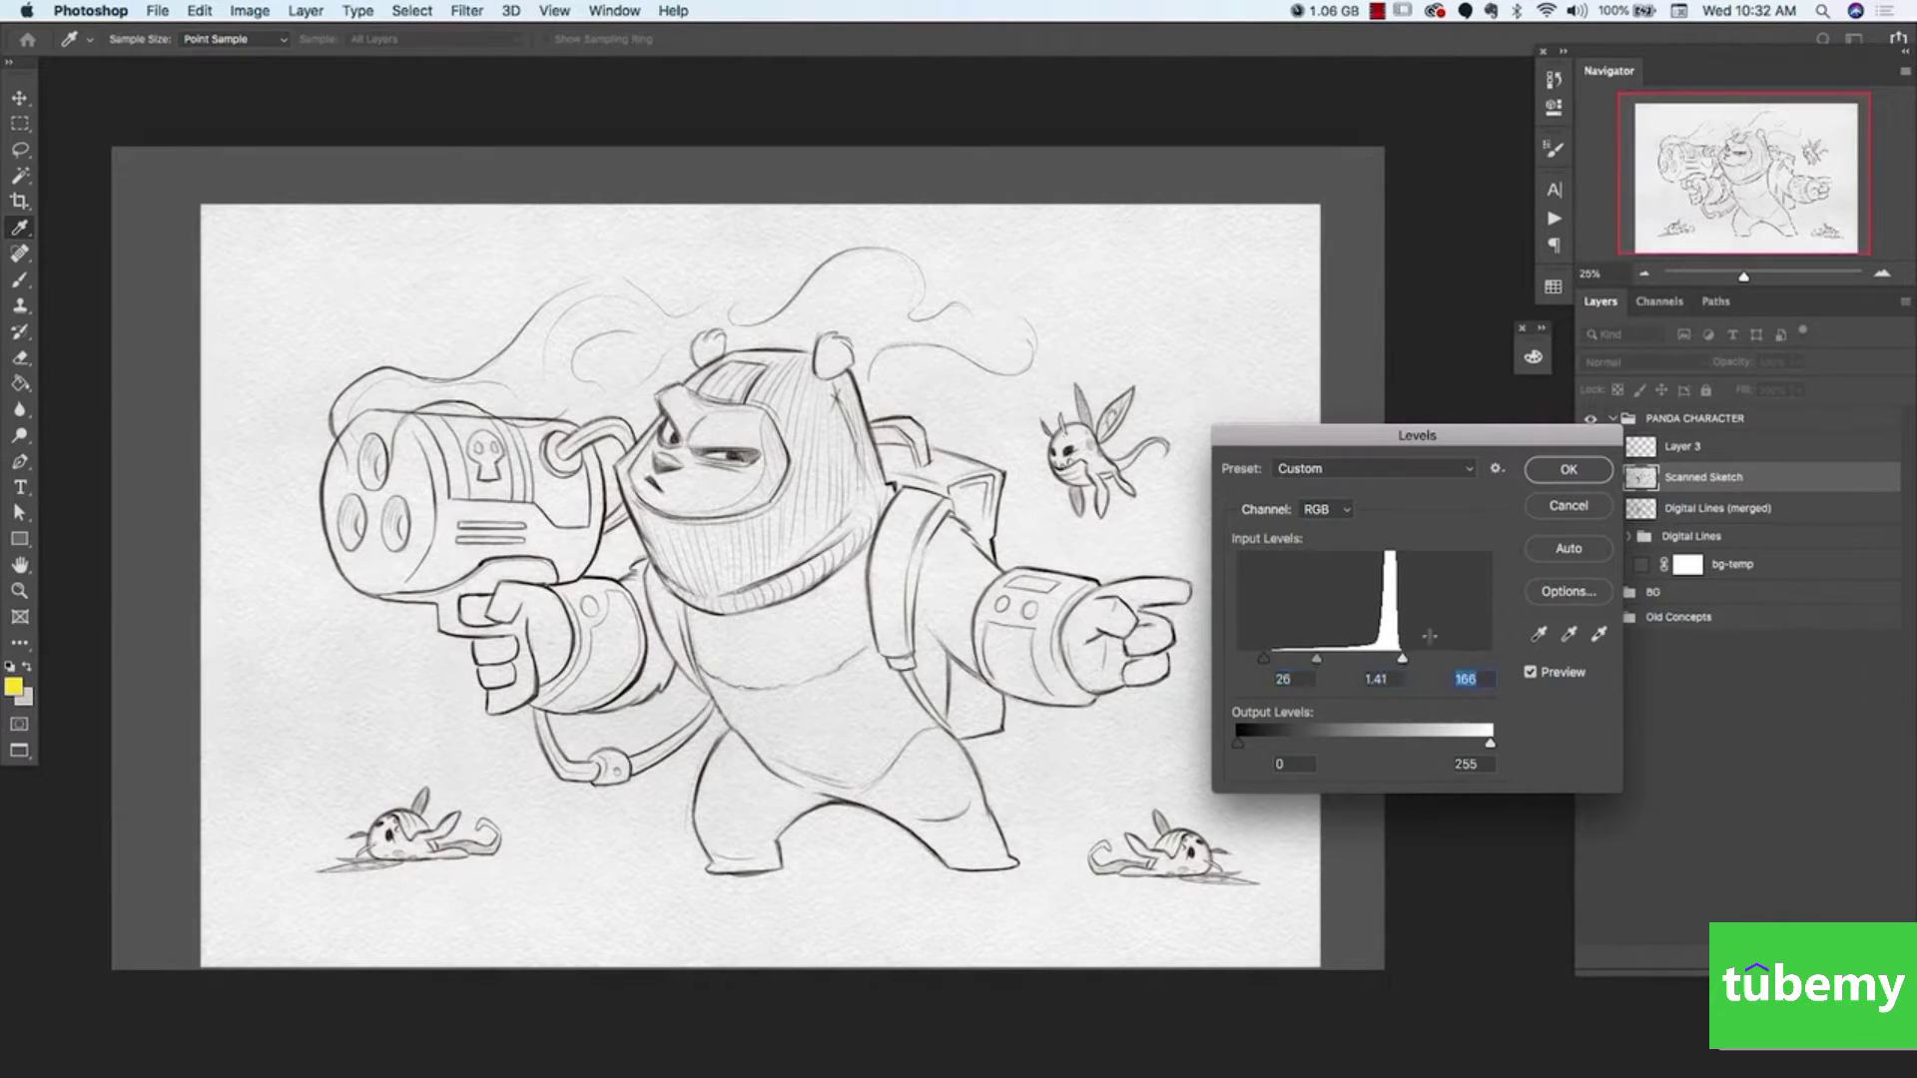
{"action": "left_click", "coordinate": [1569, 483]}
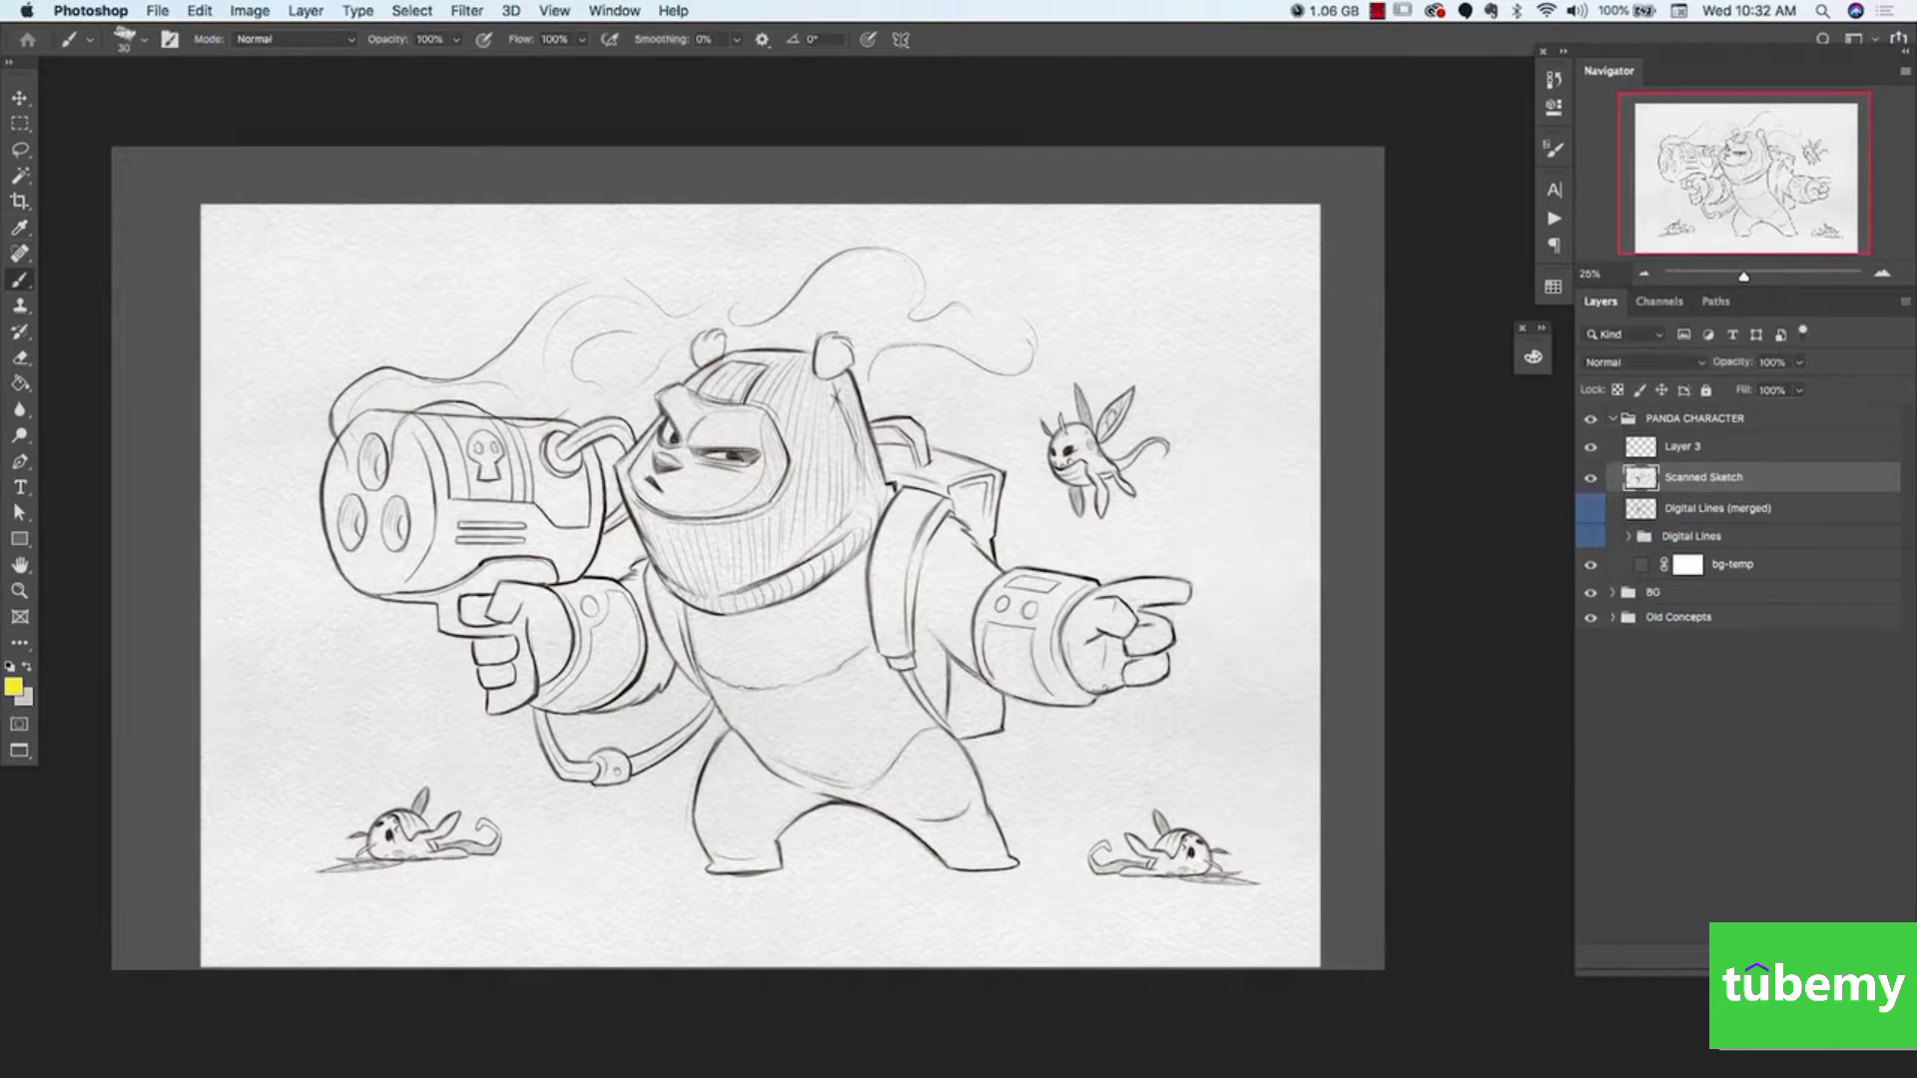
Set the Scanned Sketch layer's blend mode to Multiply and clear its leftover paper tone using Levels with a white input of 218.
{"action": "left_click", "coordinate": [1637, 363]}
{"action": "left_click", "coordinate": [1615, 419]}
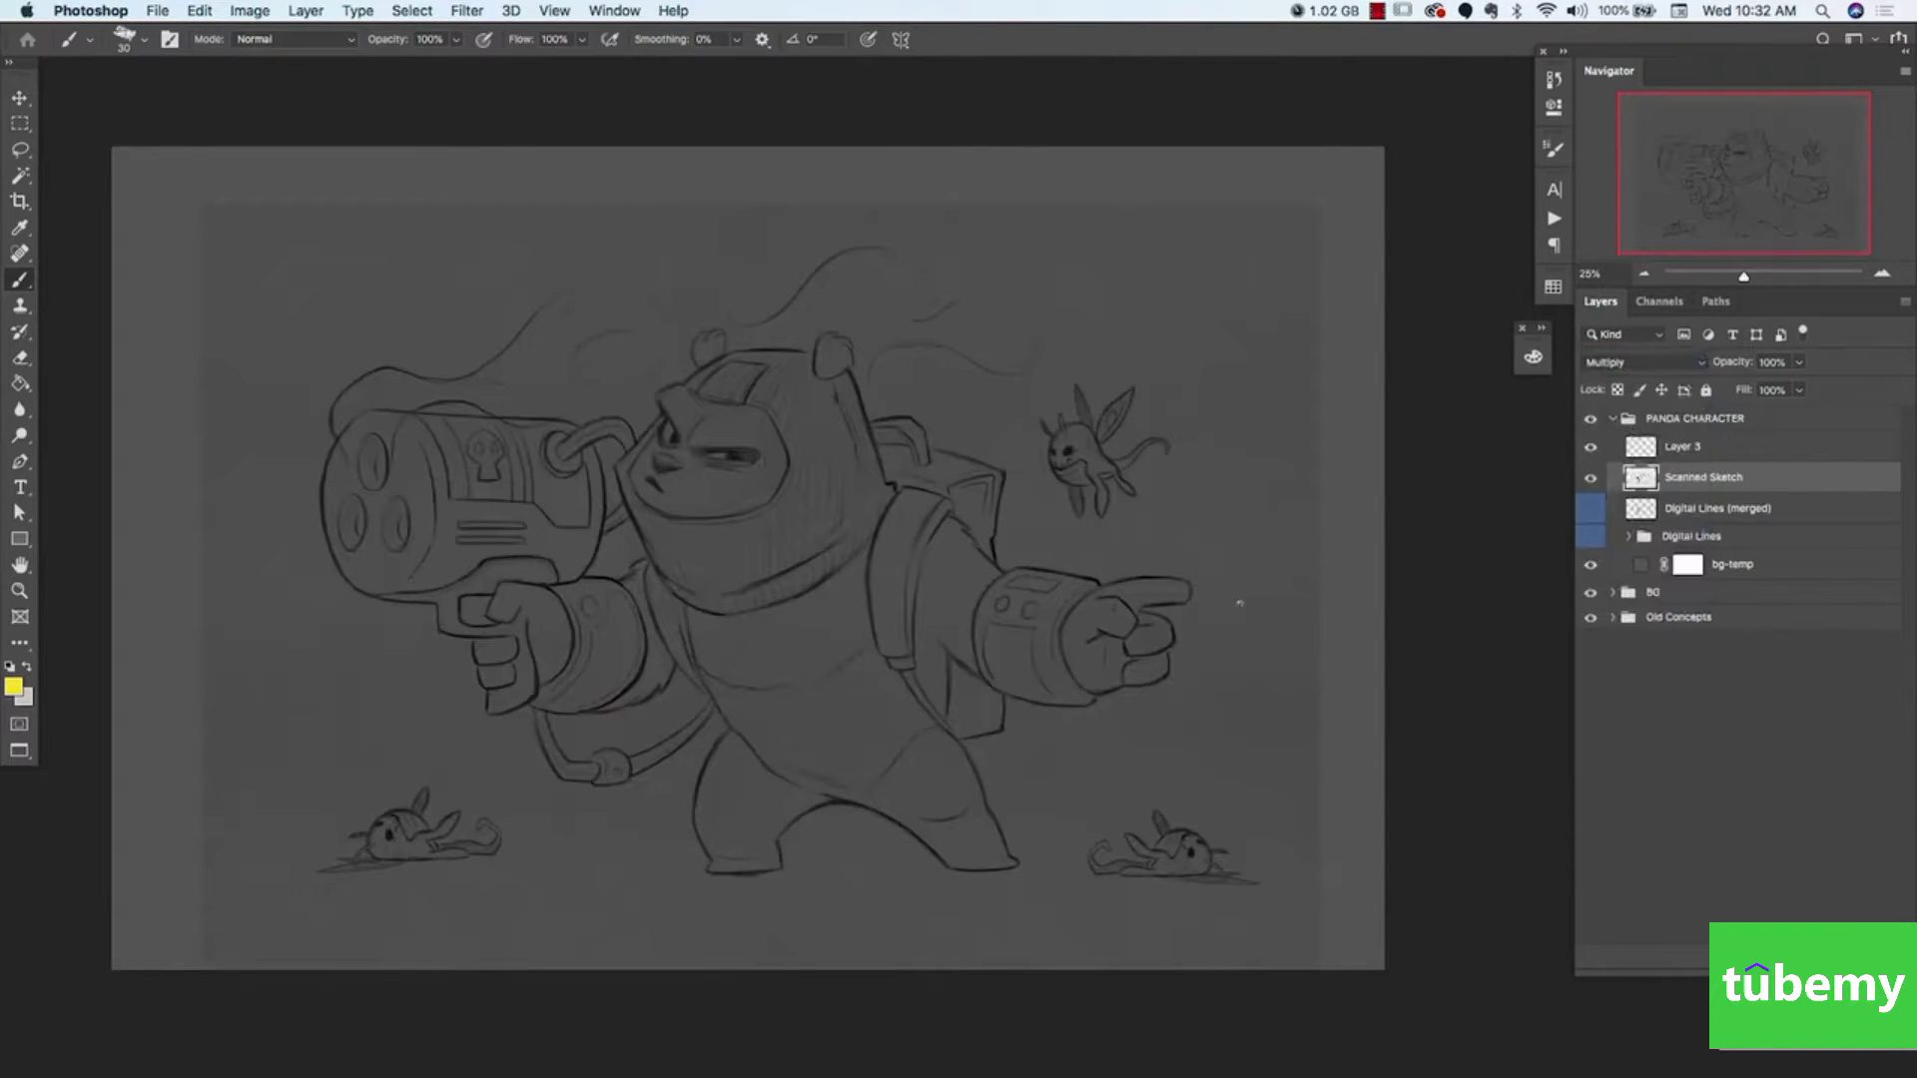
{"action": "left_click", "coordinate": [249, 11]}
{"action": "mouse_move", "coordinate": [275, 65]}
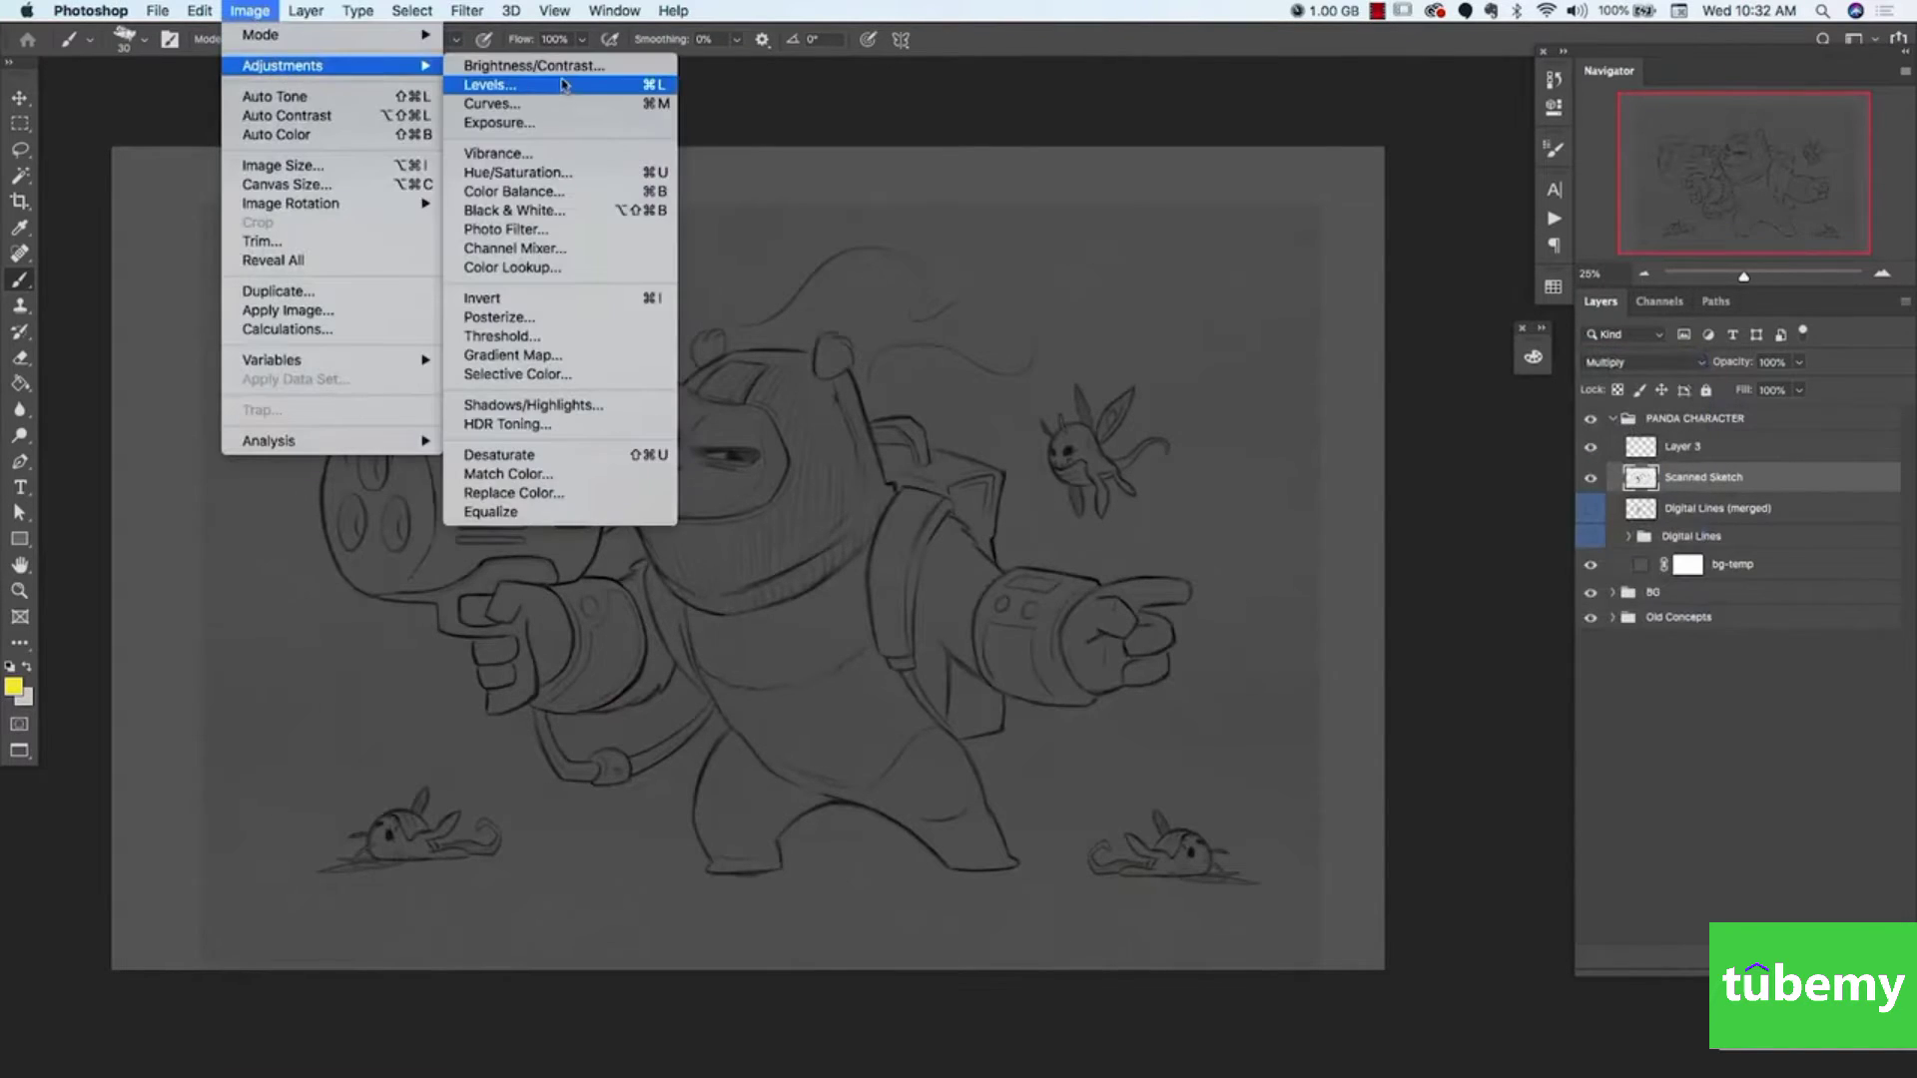
{"action": "left_click", "coordinate": [497, 87]}
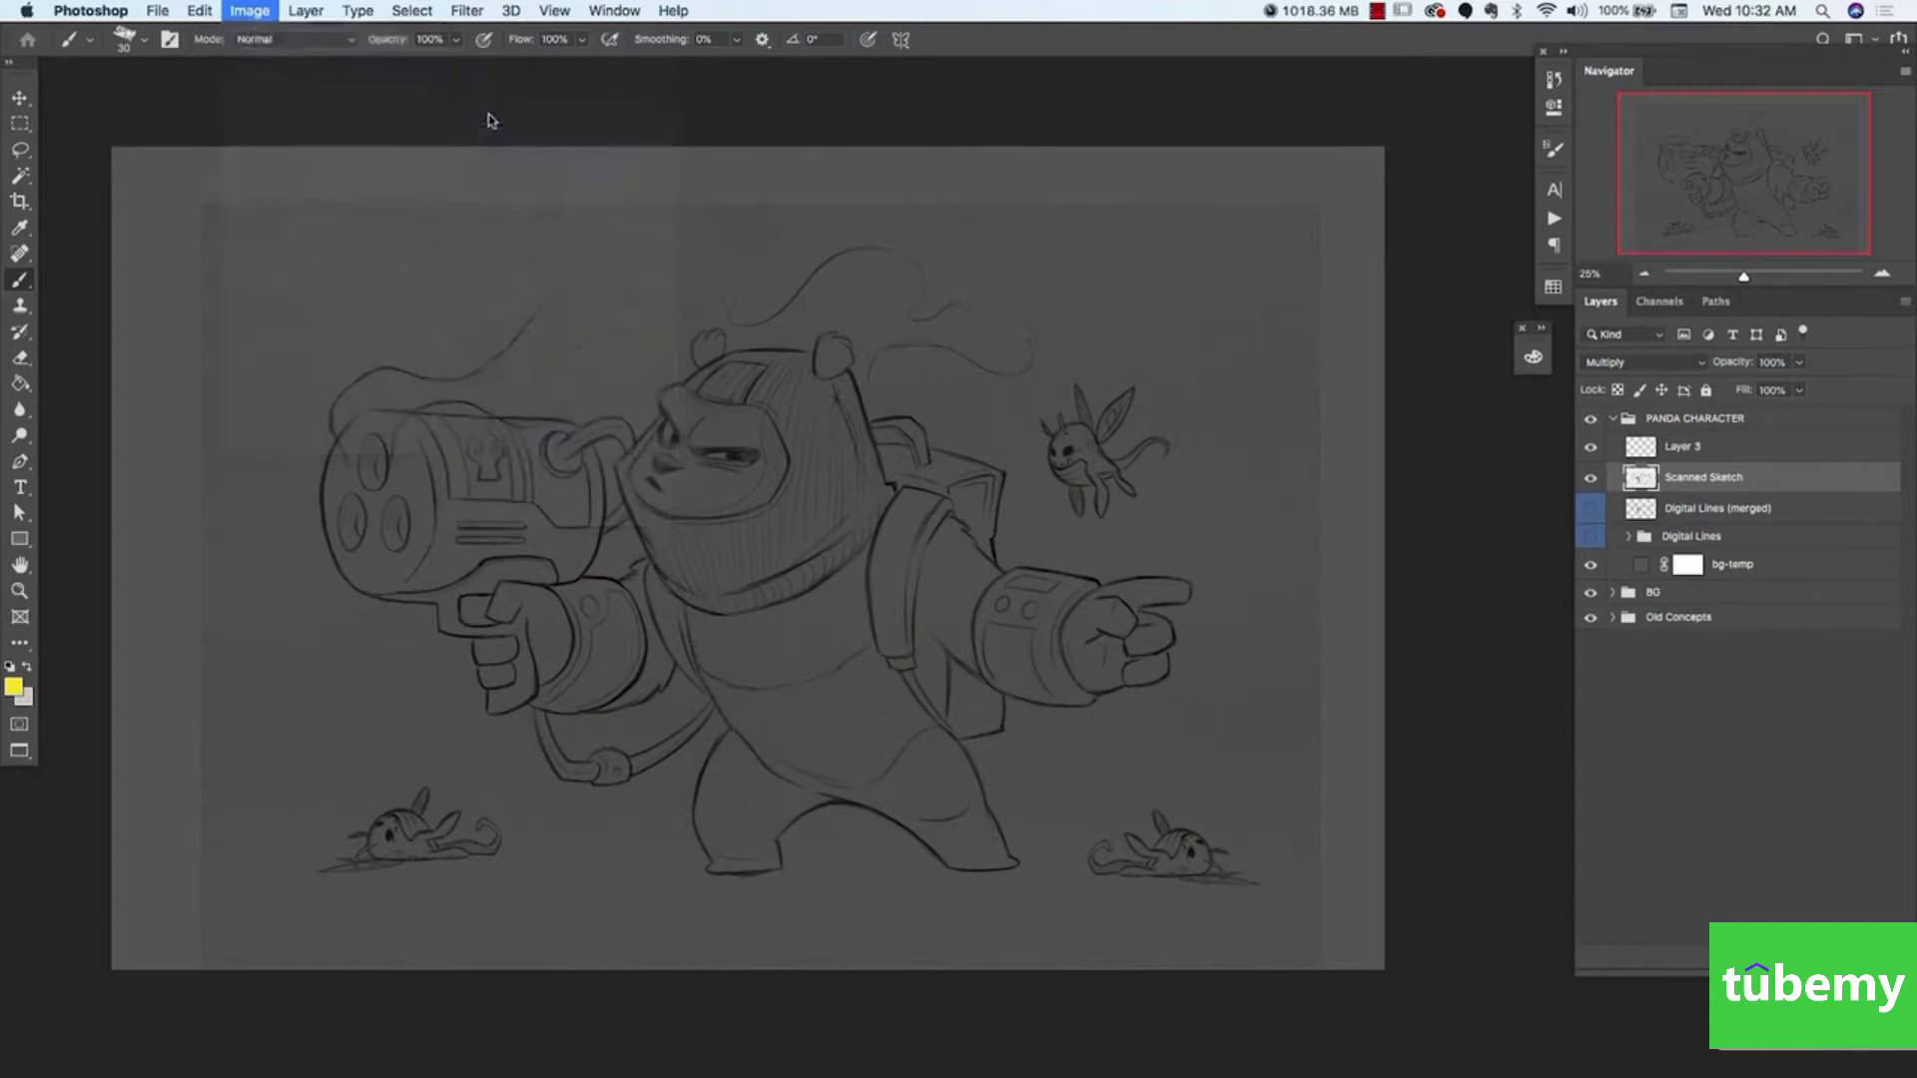
{"action": "left_click_drag", "start_coordinate": [1491, 661], "coordinate": [1455, 664]}
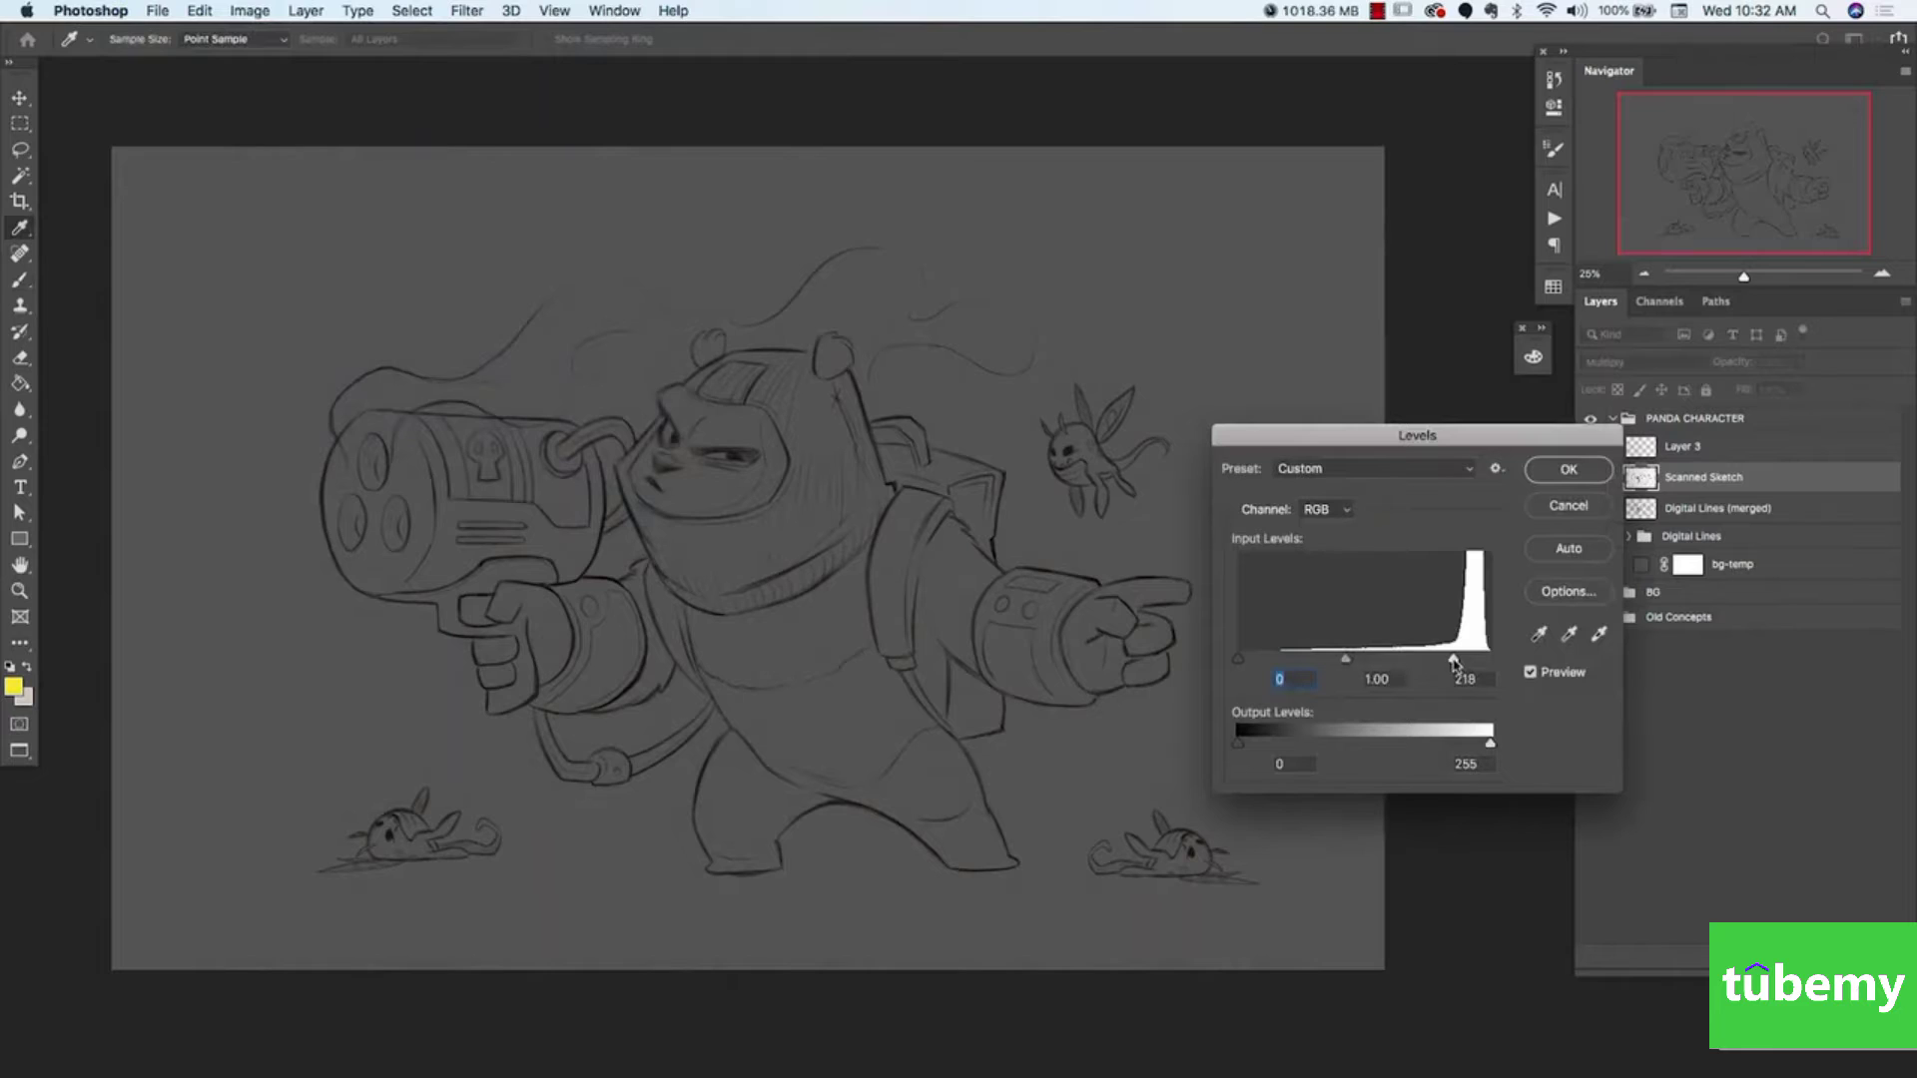
{"action": "key", "text": "Return"}
{"action": "key", "text": "b"}
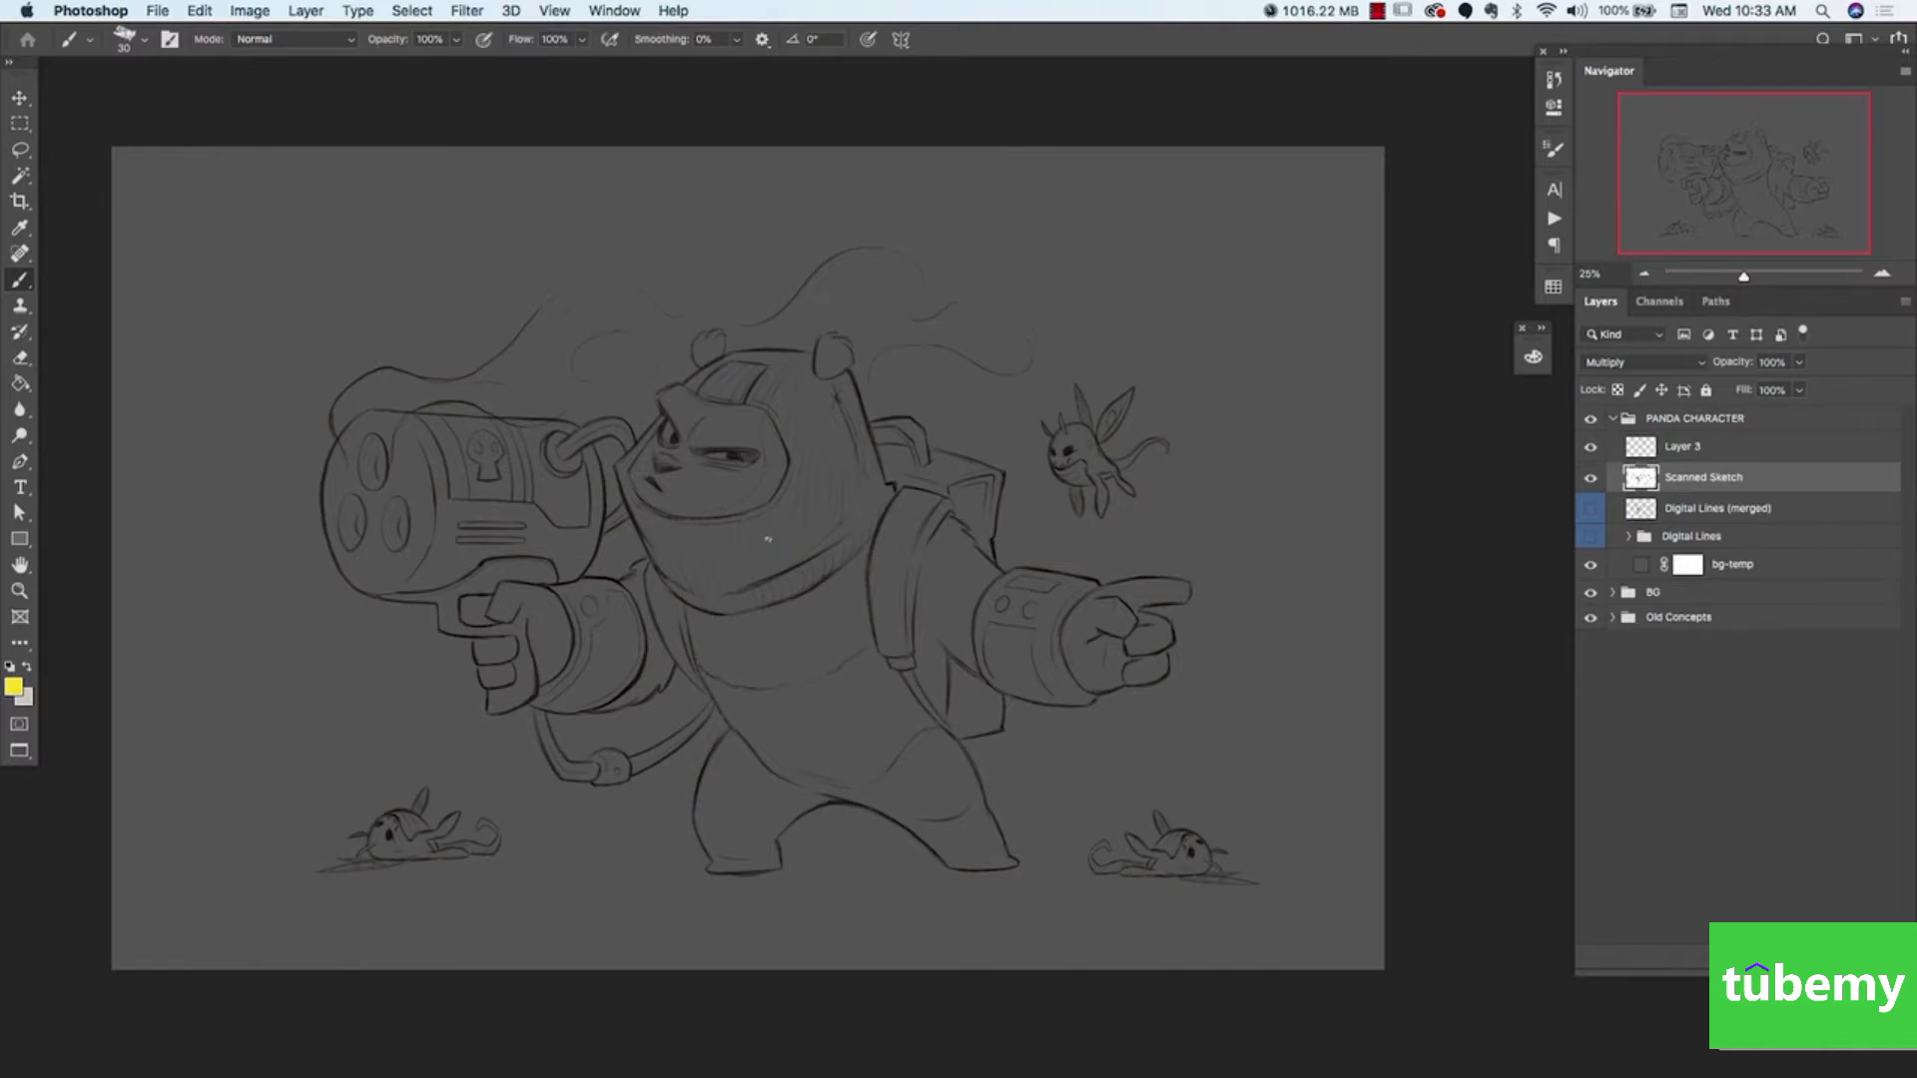
Check the document's pixel dimensions and resolution in Image Size without changing them.
{"action": "left_click", "coordinate": [252, 11]}
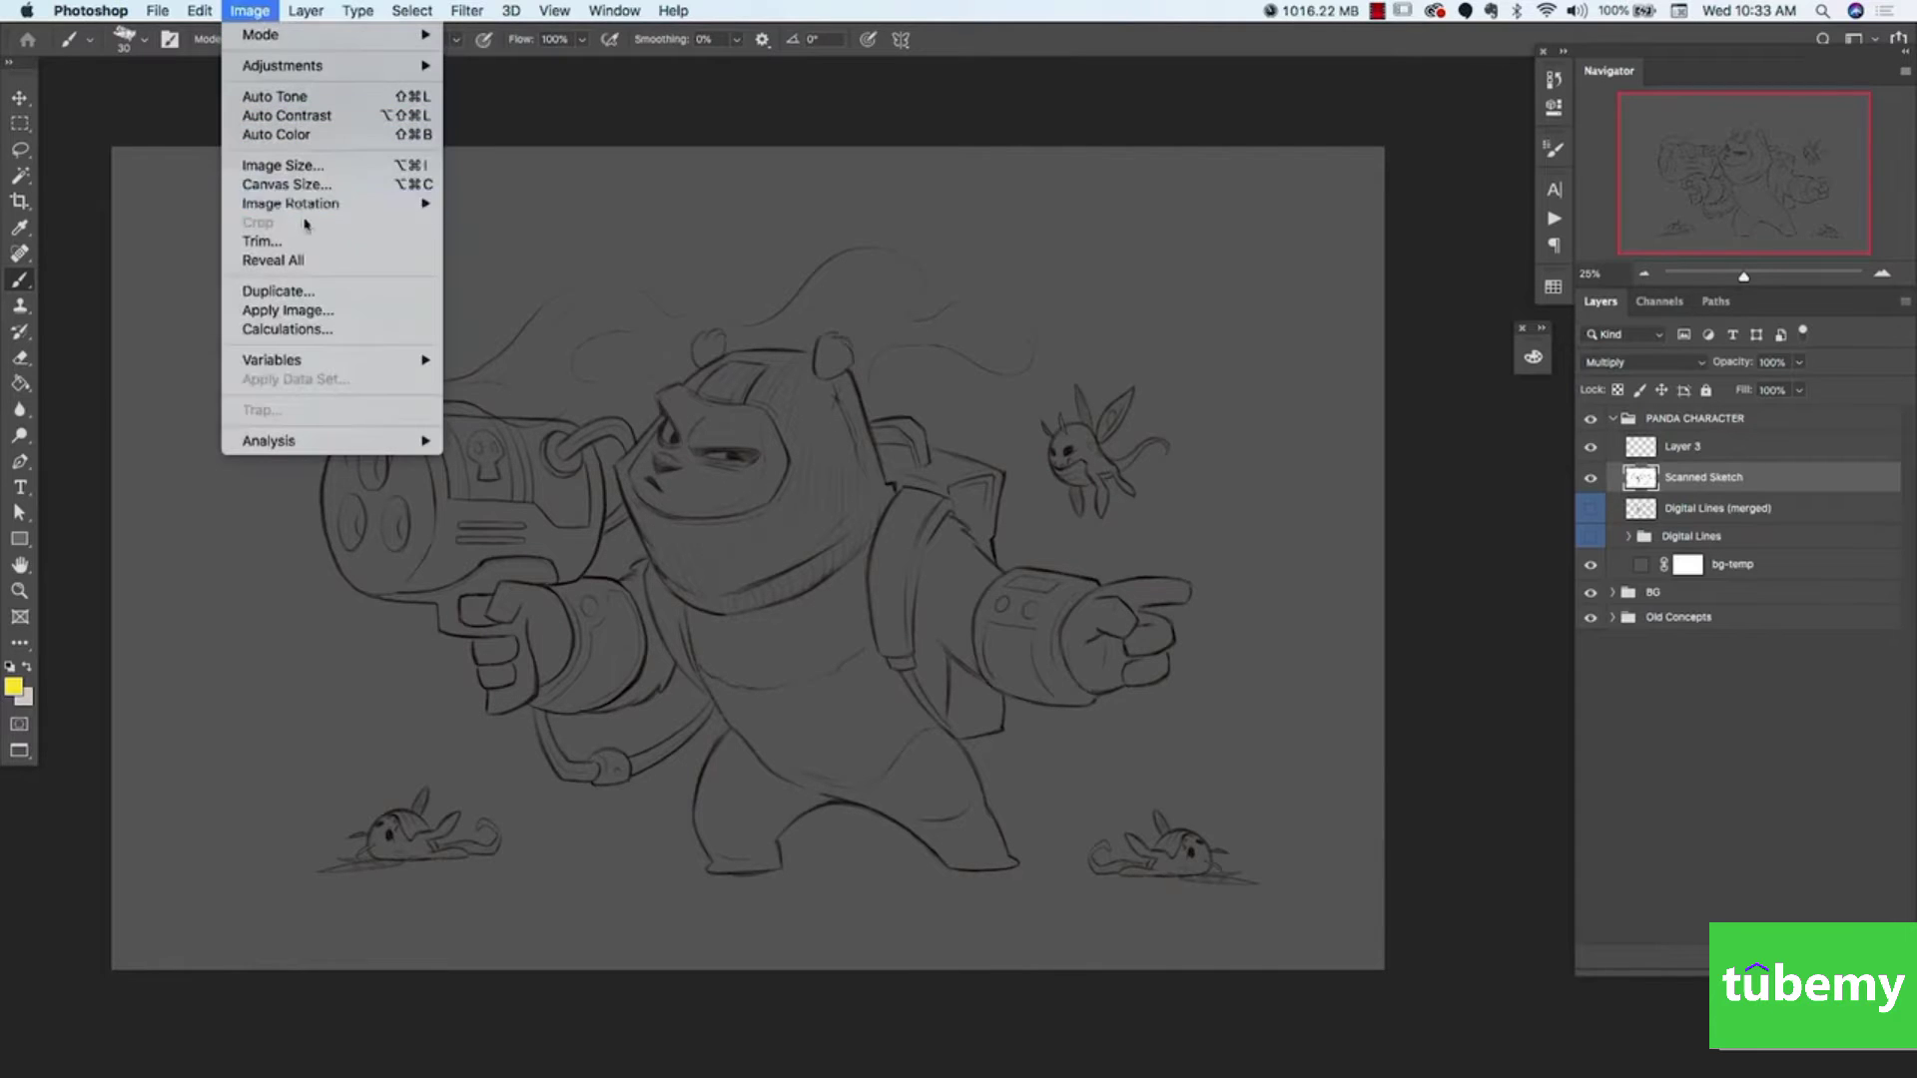
{"action": "left_click", "coordinate": [316, 170]}
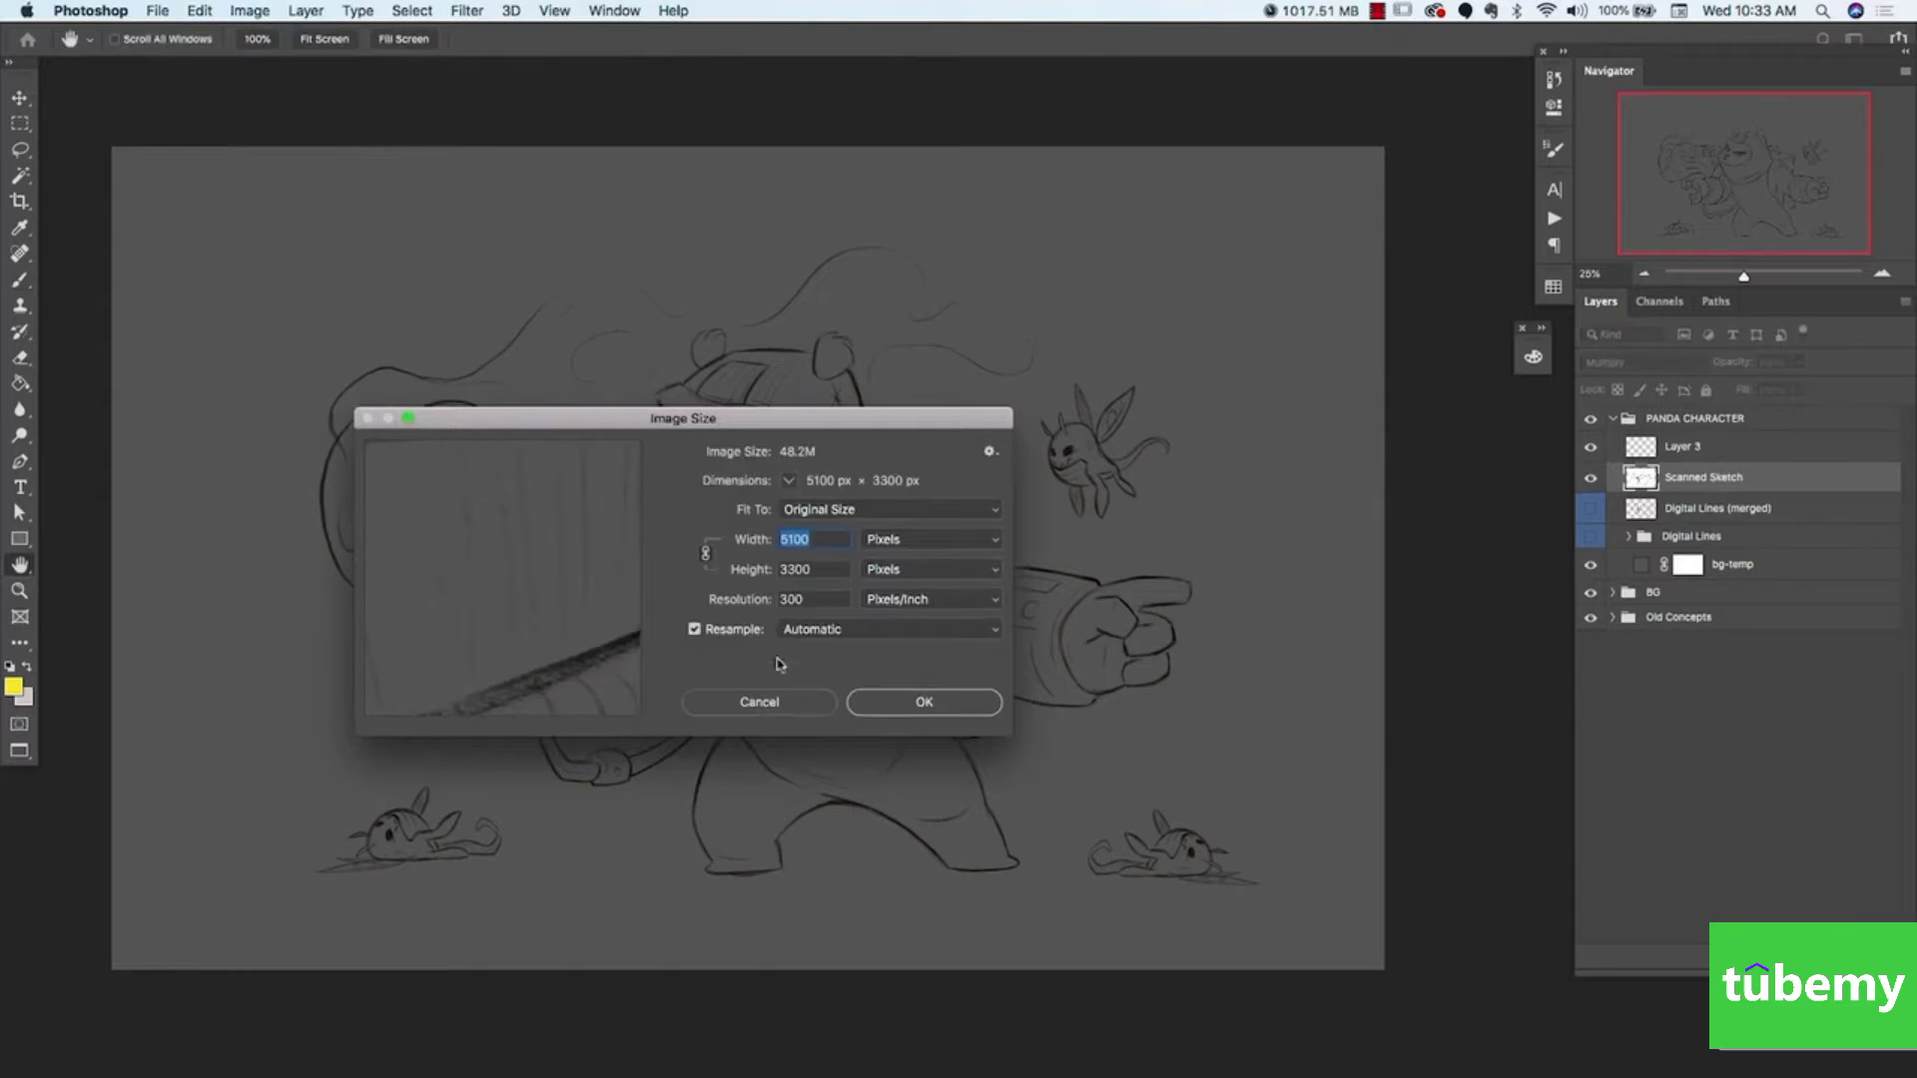
{"action": "left_click", "coordinate": [759, 702]}
{"action": "key", "text": "b"}
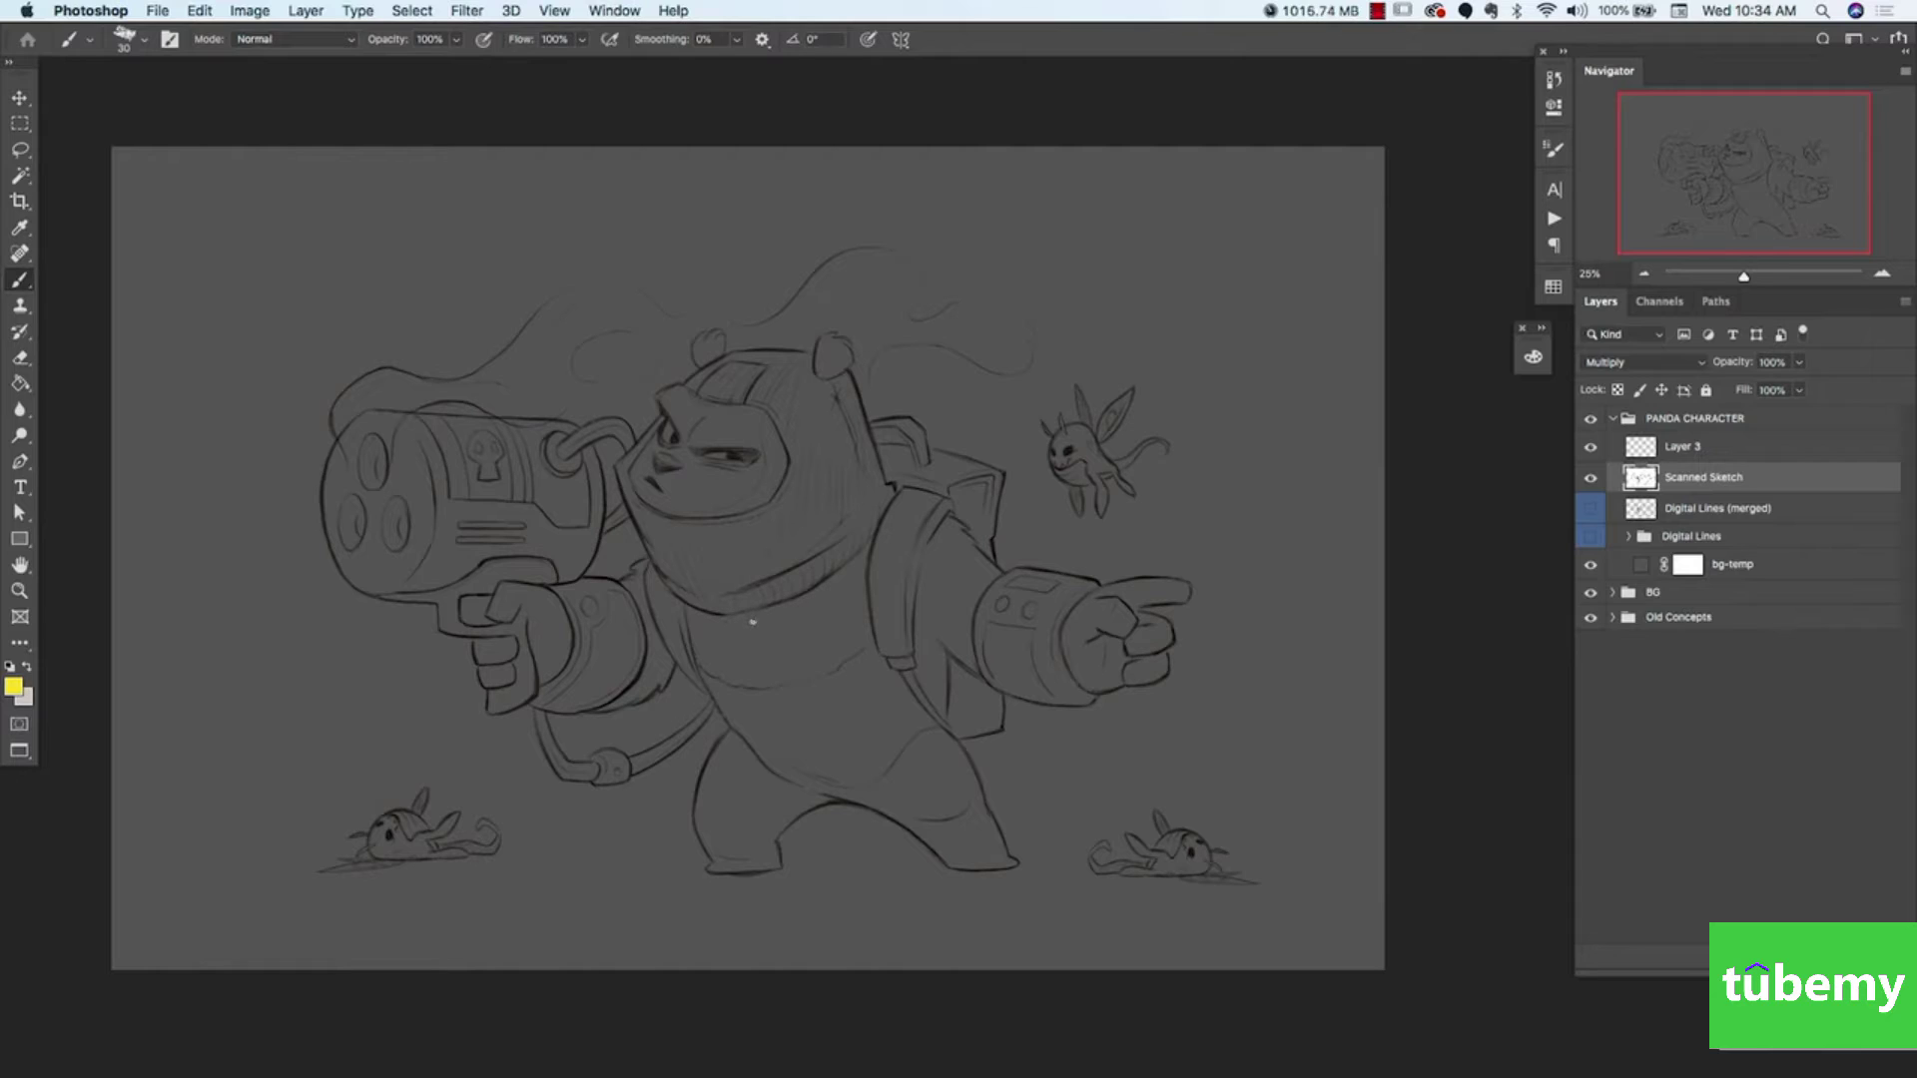
On Layer 3, brush a yellow arrow toward the canvas's right edge and rough yellow frame lines around the panda drawing.
{"action": "key", "text": "alt+bracketright"}
{"action": "mouse_move", "coordinate": [1197, 511]}
{"action": "left_mouse_down"}
{"action": "mouse_move", "coordinate": [1374, 511]}
{"action": "mouse_move", "coordinate": [1350, 527]}
{"action": "left_mouse_up"}
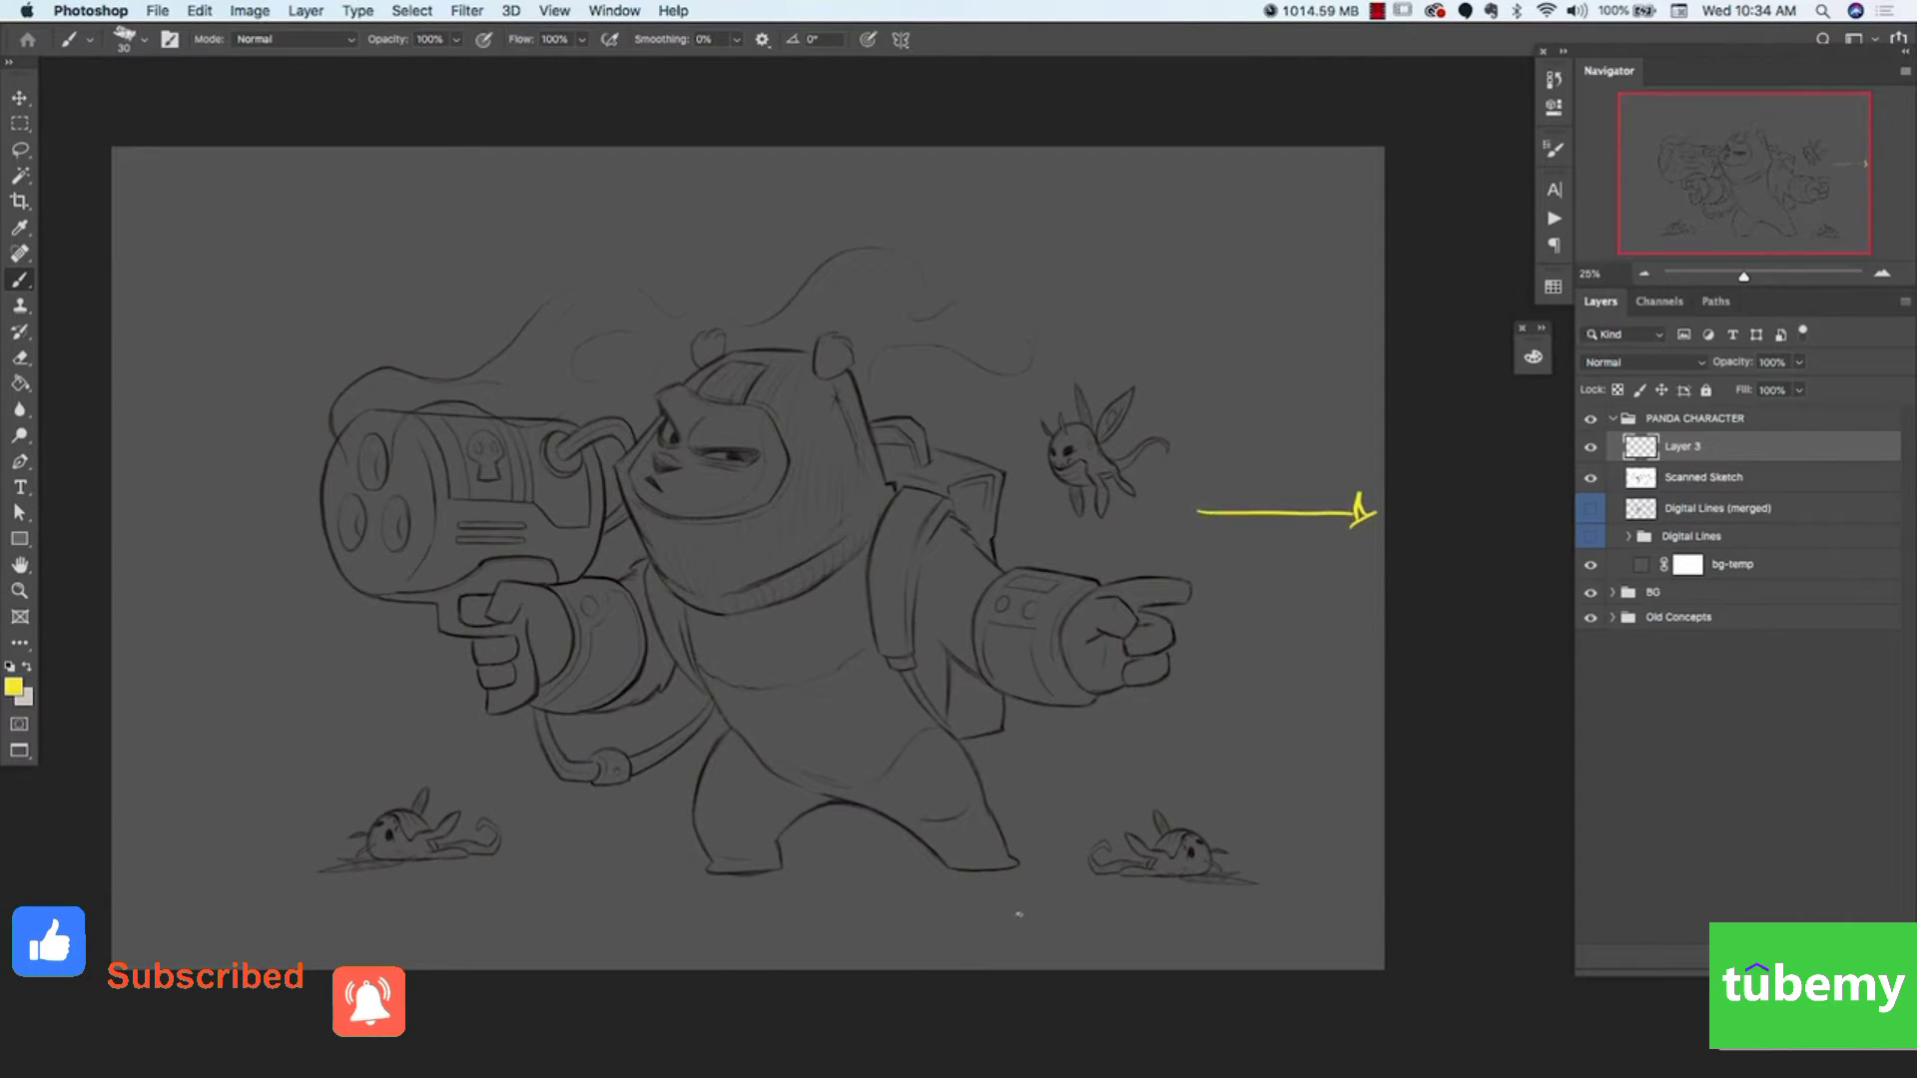
{"action": "mouse_move", "coordinate": [1053, 916]}
{"action": "left_mouse_down"}
{"action": "mouse_move", "coordinate": [1281, 913]}
{"action": "mouse_move", "coordinate": [1277, 854]}
{"action": "left_mouse_up"}
{"action": "left_click_drag", "start_coordinate": [1273, 659], "coordinate": [1273, 684]}
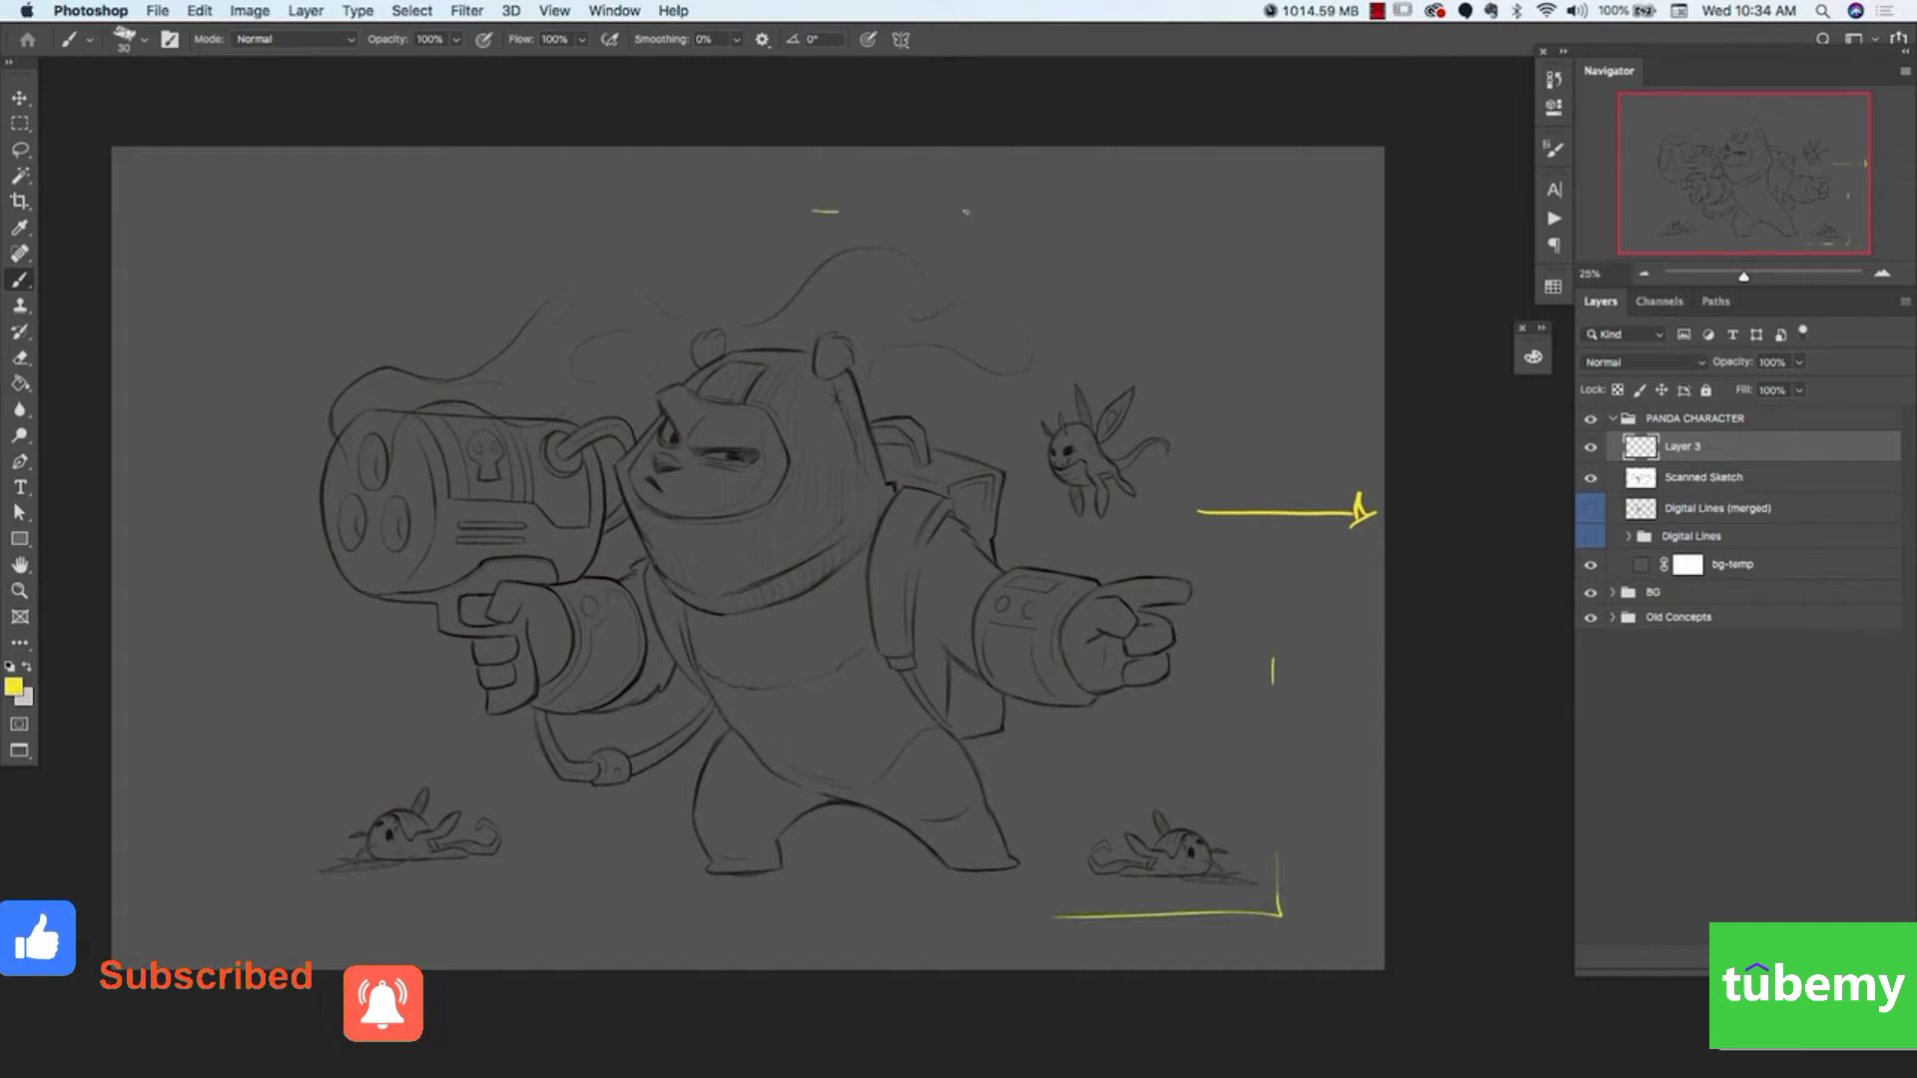
{"action": "left_click_drag", "start_coordinate": [814, 210], "coordinate": [1251, 214]}
{"action": "left_click_drag", "start_coordinate": [1251, 214], "coordinate": [1247, 292]}
{"action": "mouse_move", "coordinate": [385, 213]}
{"action": "left_mouse_down"}
{"action": "mouse_move", "coordinate": [180, 226]}
{"action": "mouse_move", "coordinate": [238, 879]}
{"action": "mouse_move", "coordinate": [264, 935]}
{"action": "left_mouse_up"}
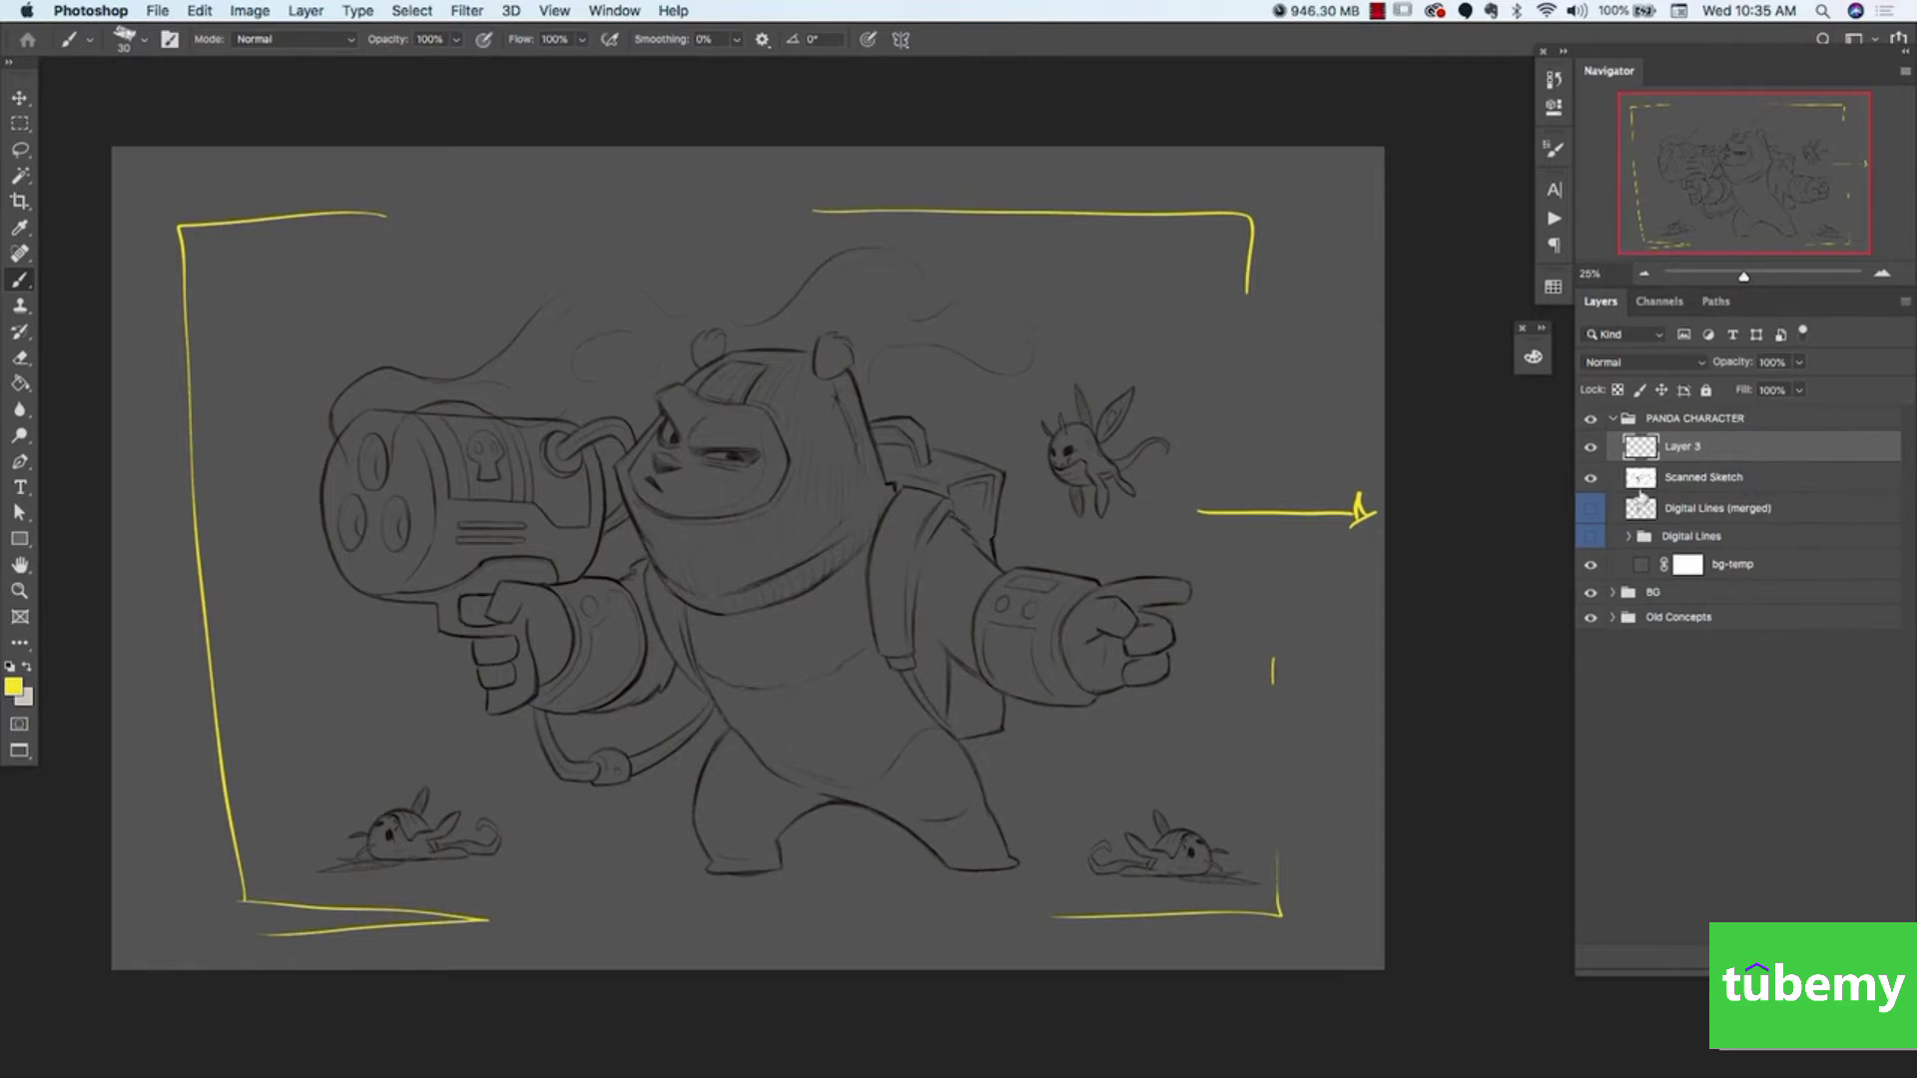
Hide the Scanned Sketch layer and show the Digital Lines (merged) layer instead.
{"action": "left_click", "coordinate": [1591, 480]}
{"action": "left_click", "coordinate": [1591, 508]}
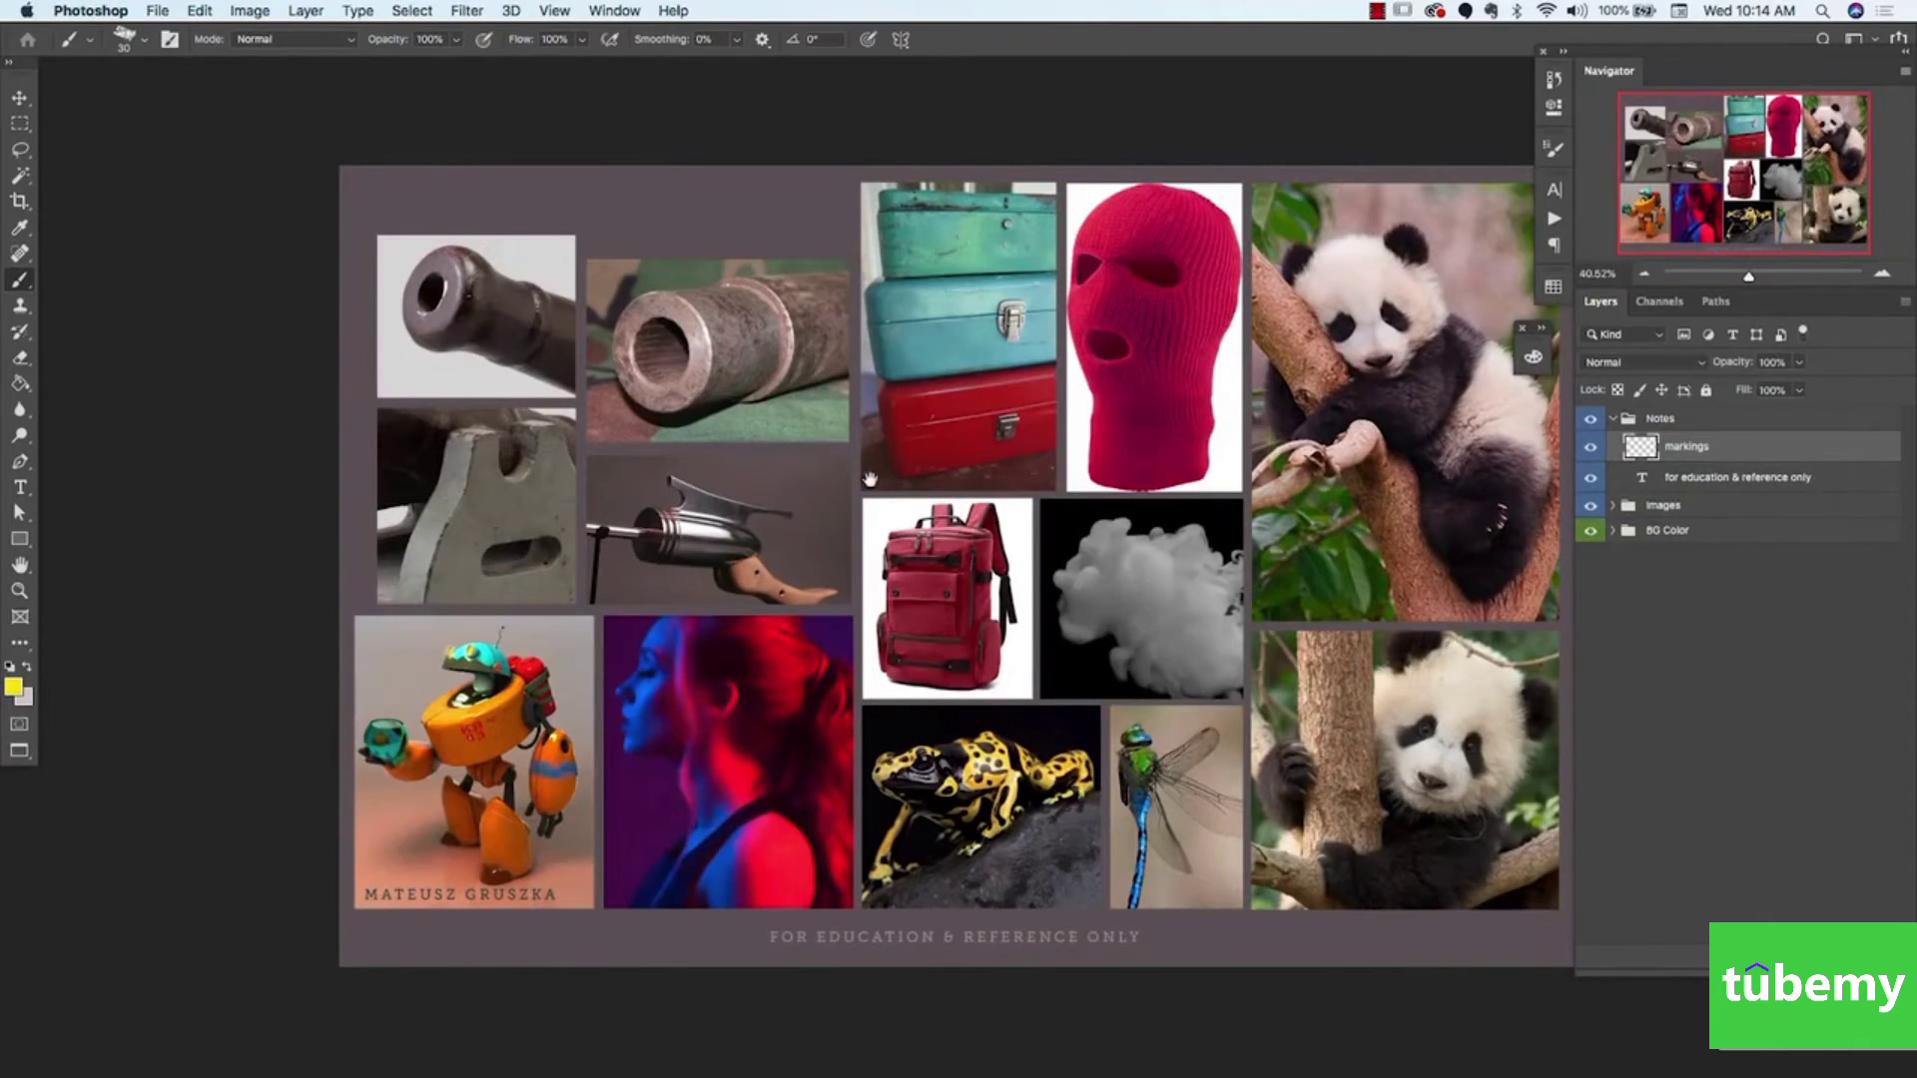
{"action": "scroll", "coordinate": [870, 479], "scroll_direction": "right", "scroll_amount": 5}
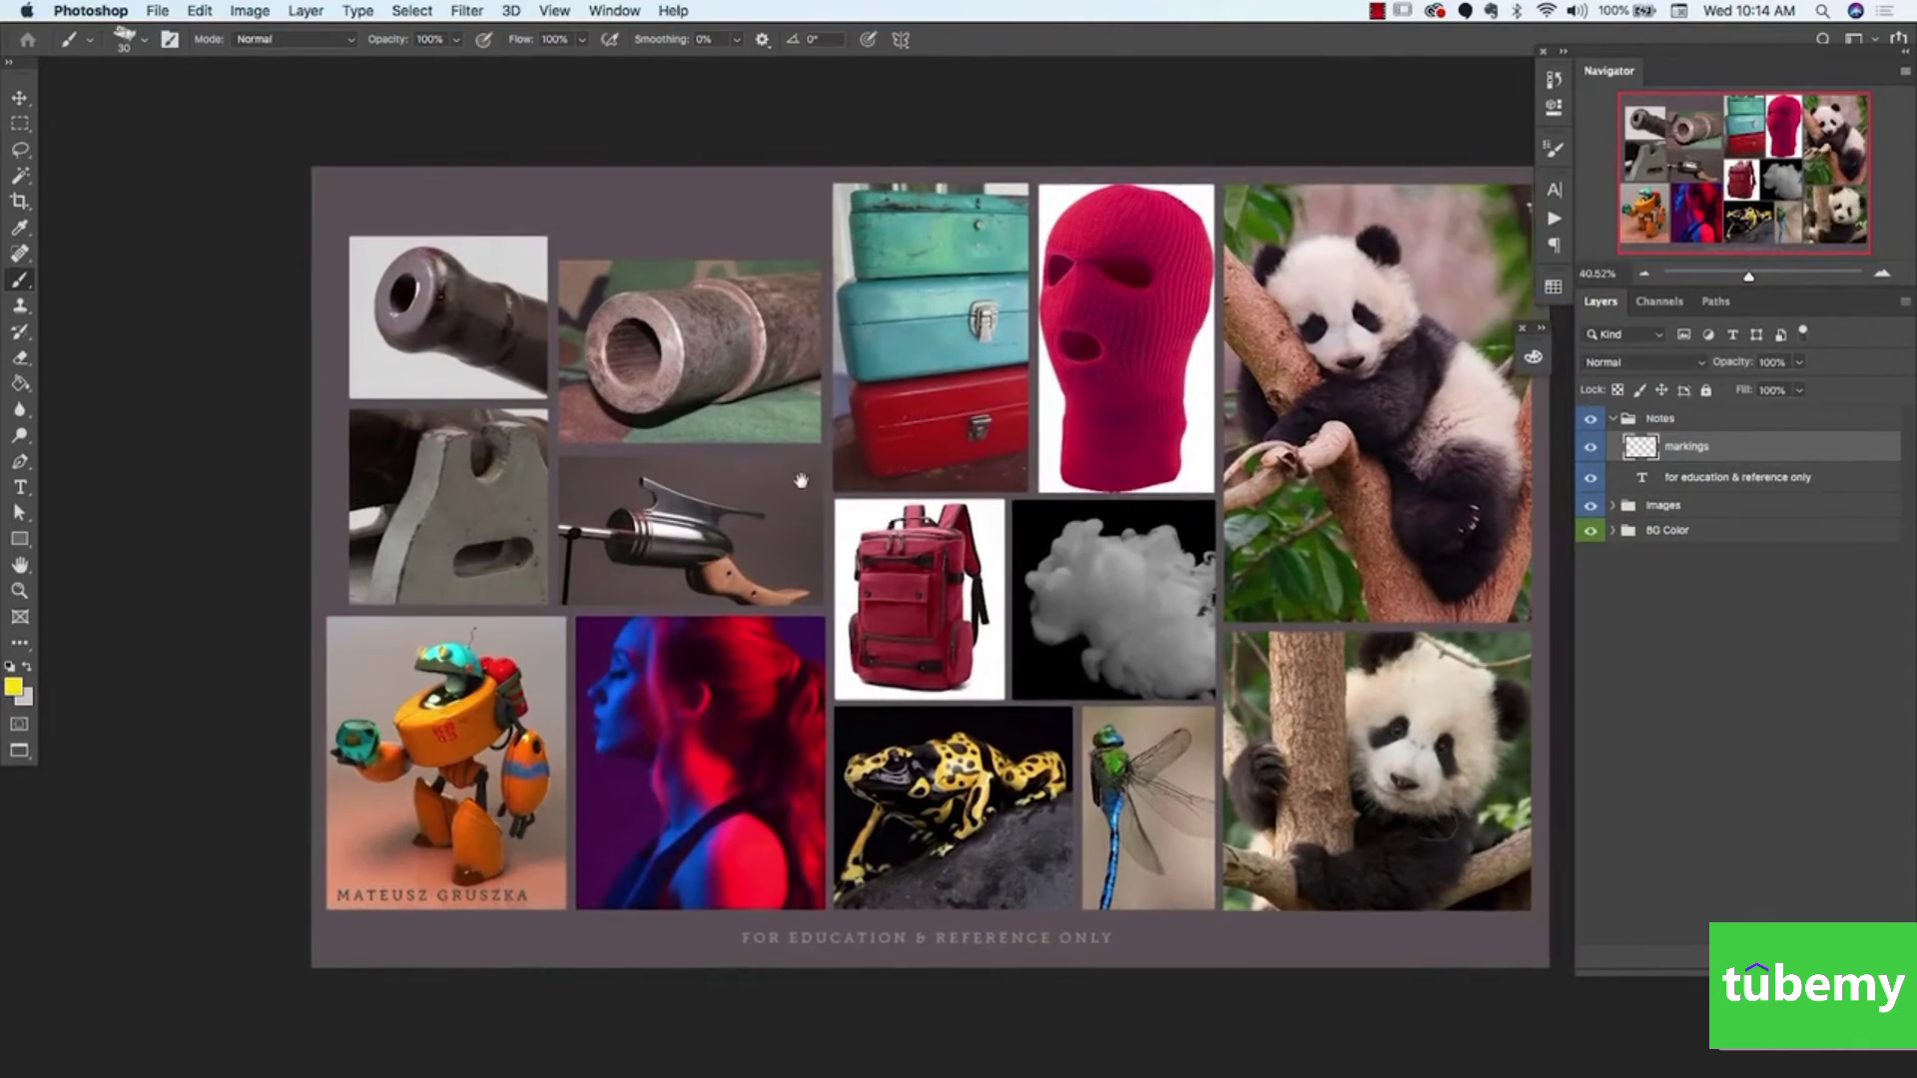